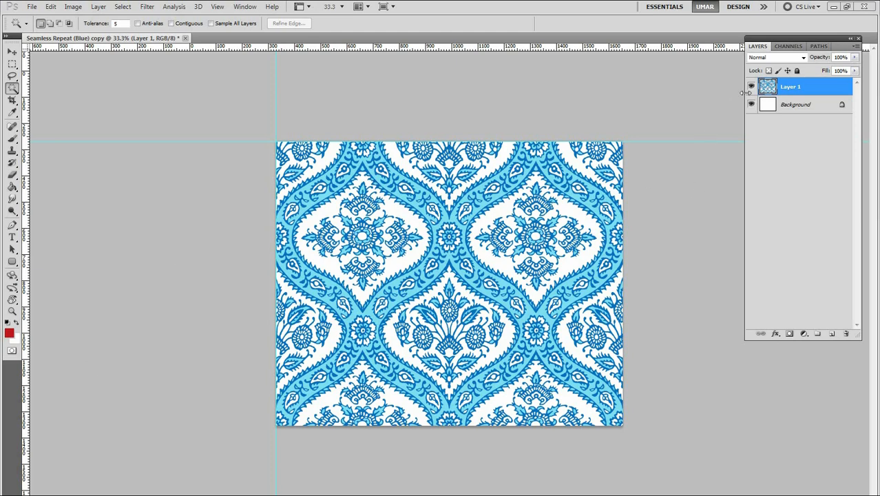
Hide Layer 1 and create a new document 20 inches wide and 25 inches high at 300 pixels/inch
{"action": "left_click", "coordinate": [751, 87]}
{"action": "left_click", "coordinate": [31, 7]}
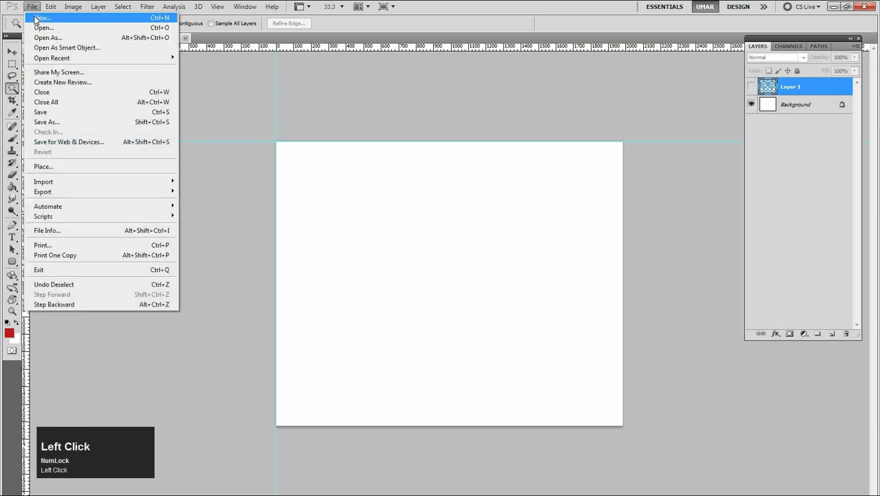
{"action": "left_click", "coordinate": [38, 16]}
{"action": "left_click_drag", "start_coordinate": [367, 129], "coordinate": [417, 153]}
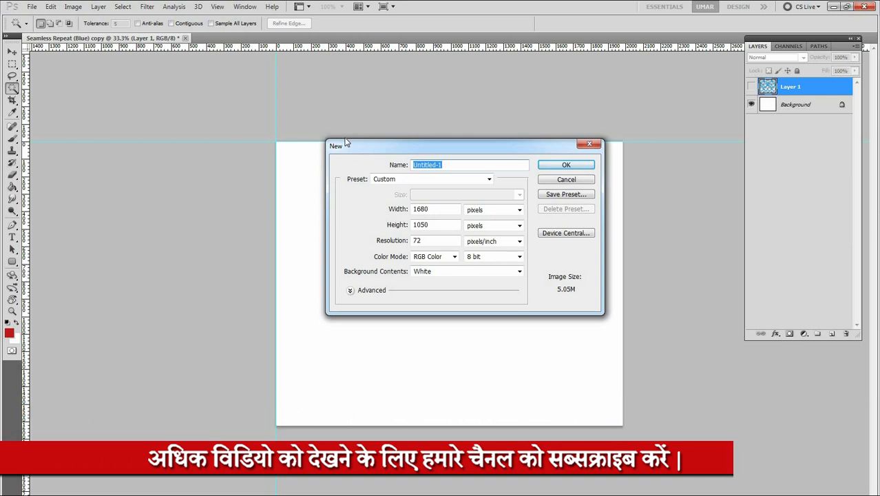
{"action": "left_click", "coordinate": [399, 212]}
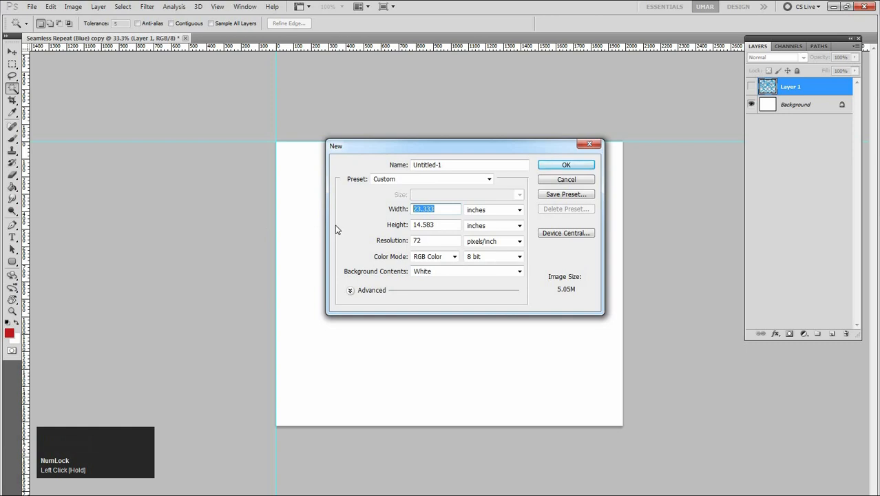
{"action": "type", "text": "20"}
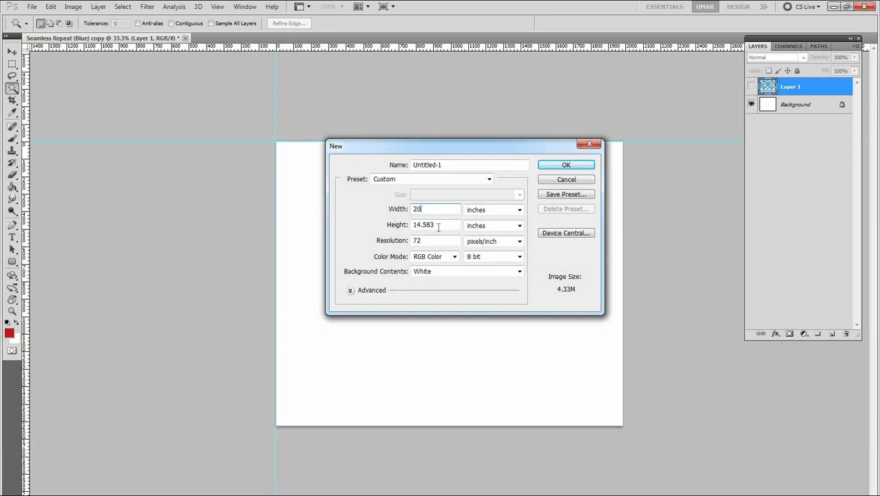
{"action": "left_click", "coordinate": [378, 228]}
{"action": "type", "text": "25"}
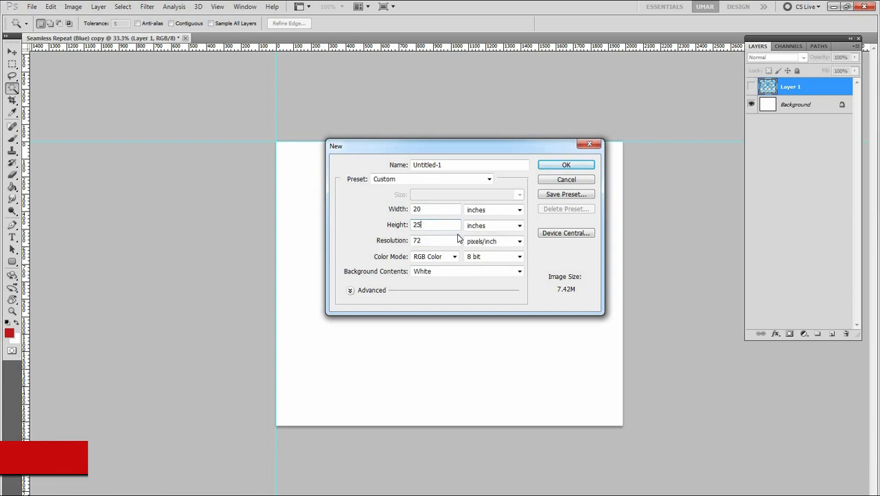
{"action": "left_click", "coordinate": [393, 240]}
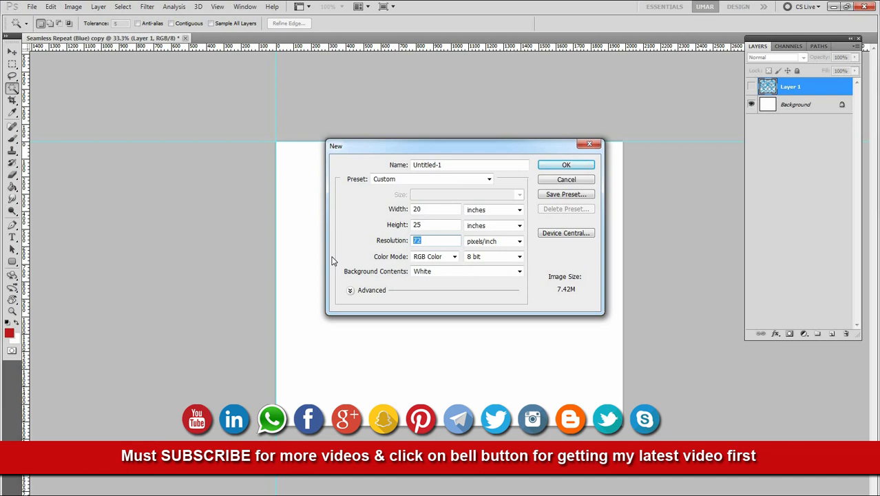
{"action": "type", "text": "300"}
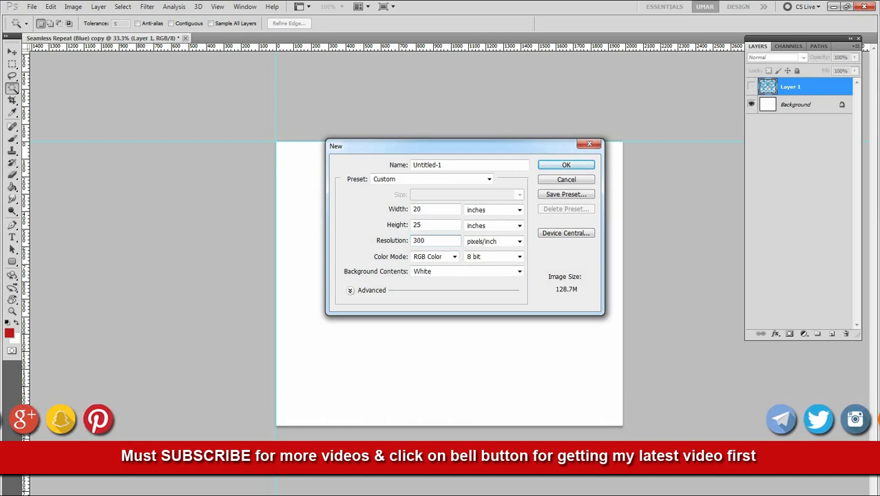
{"action": "key", "text": "Return"}
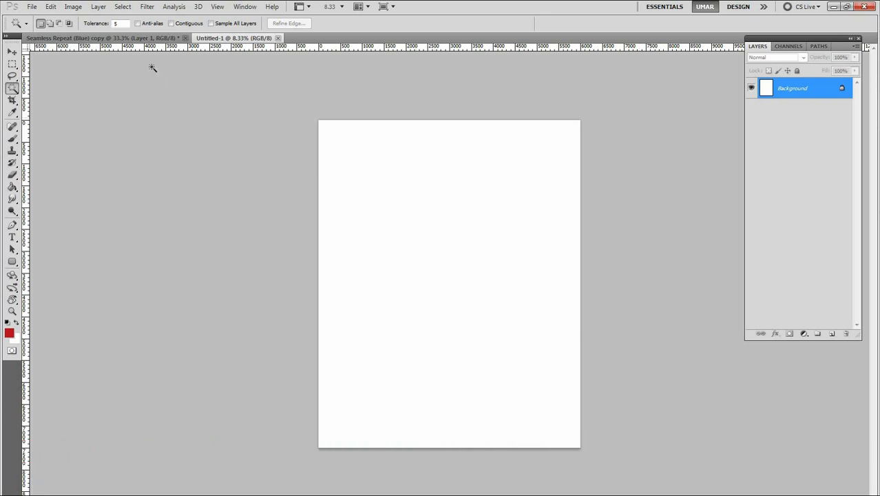
Float the Seamless Repeat (Blue) copy document, copy its Layer 1 into Untitled-1 and move the tile closer to the page centre
{"action": "left_click_drag", "start_coordinate": [147, 38], "coordinate": [397, 193]}
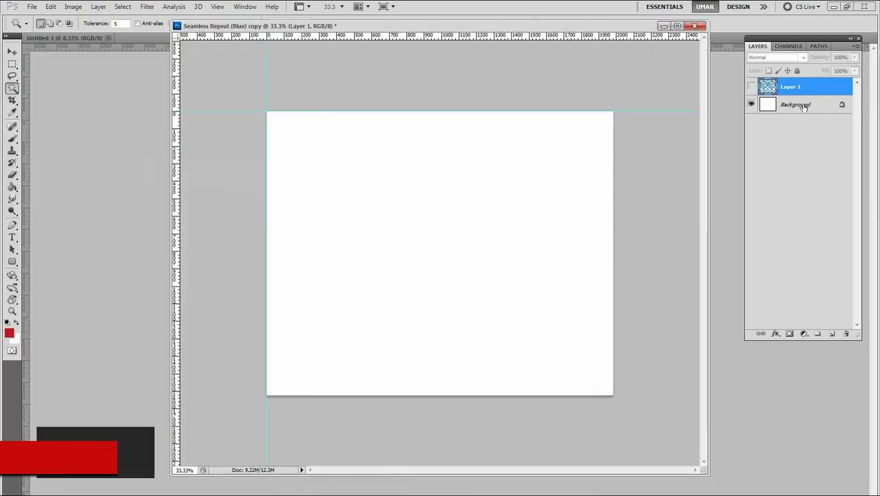
{"action": "left_click_drag", "start_coordinate": [792, 87], "coordinate": [505, 208]}
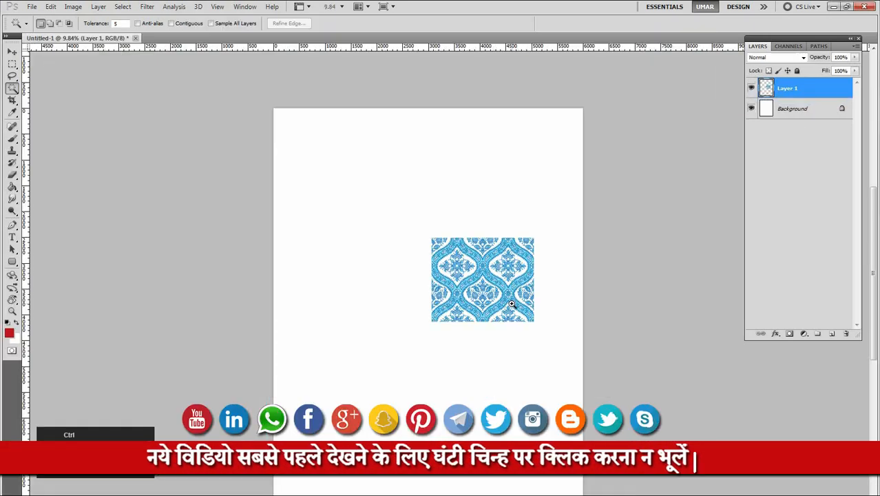
{"action": "key", "text": "ctrl+plus"}
{"action": "key", "text": "v"}
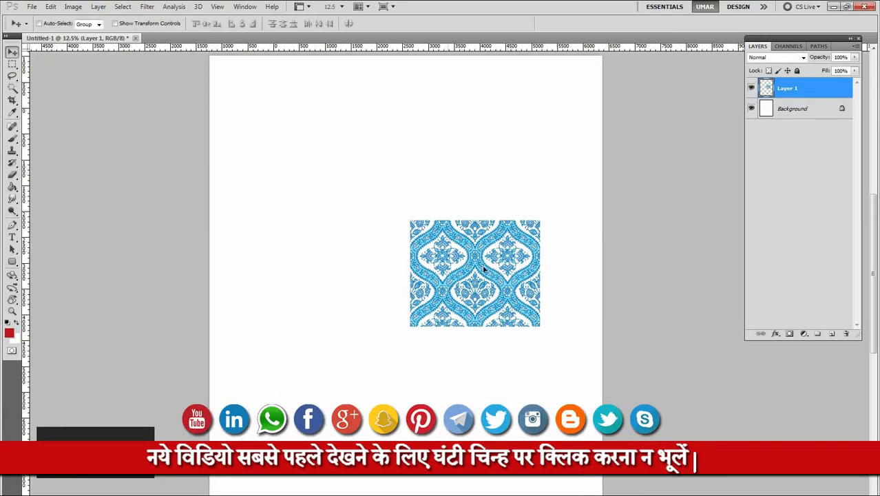
{"action": "left_click_drag", "start_coordinate": [470, 266], "coordinate": [418, 237]}
Examine the pattern tile up close and compare its size with the full page
{"action": "key", "text": "ctrl+plus"}
{"action": "key", "text": "ctrl+plus"}
{"action": "left_click_drag", "start_coordinate": [483, 193], "coordinate": [508, 203]}
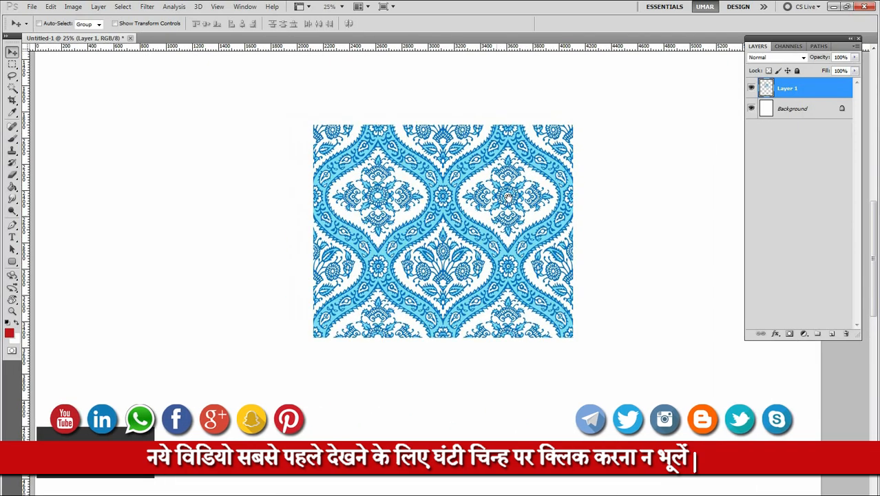
{"action": "left_click", "coordinate": [517, 235], "text": "alt"}
{"action": "left_click", "coordinate": [516, 234], "text": "alt"}
{"action": "left_click", "coordinate": [517, 234], "text": "alt"}
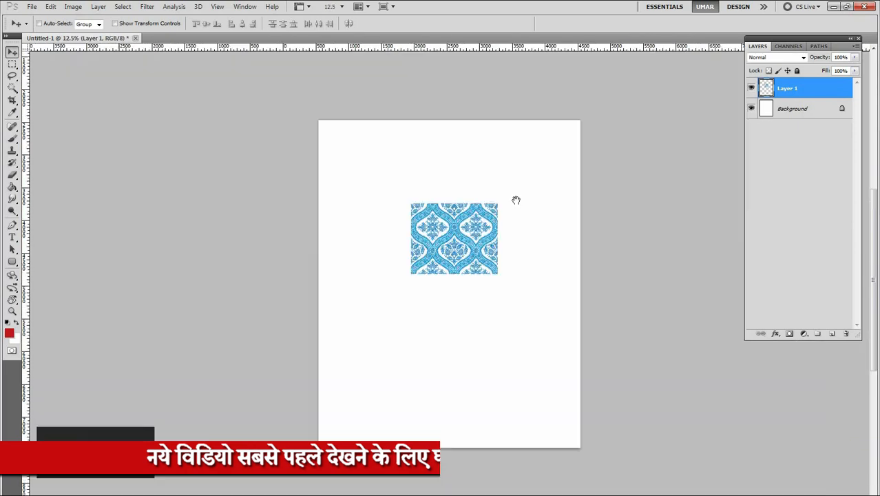
{"action": "left_click", "coordinate": [477, 252]}
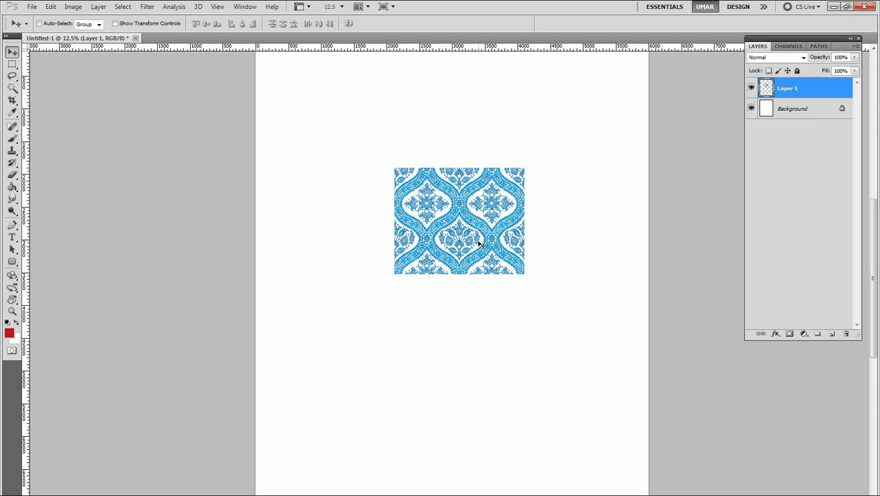
{"action": "left_click", "coordinate": [489, 238], "text": "alt"}
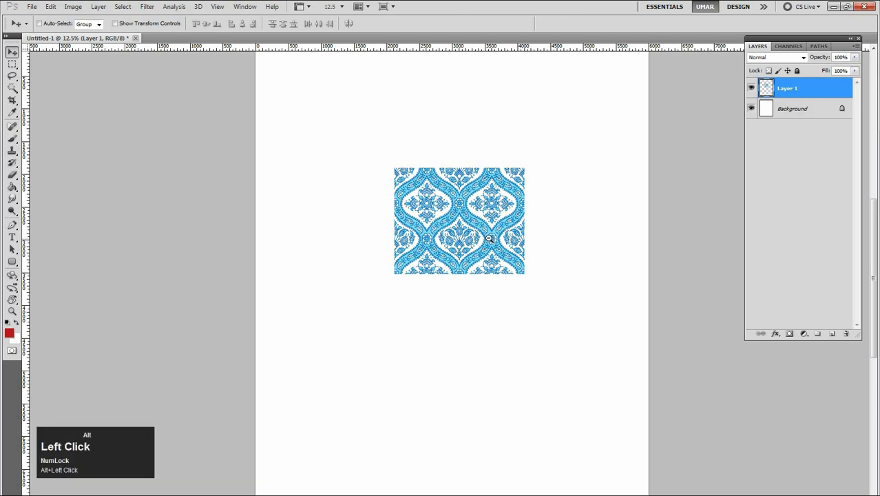
{"action": "left_click", "coordinate": [399, 151], "text": "ctrl"}
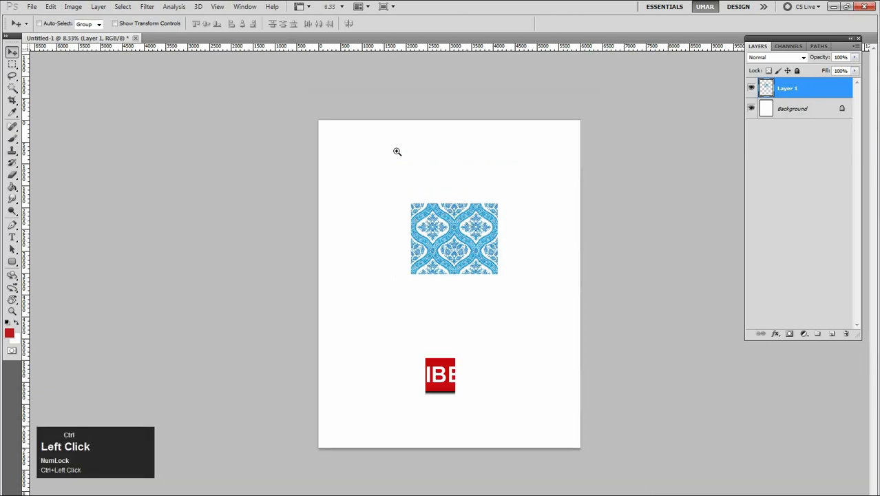
{"action": "left_click", "coordinate": [496, 143], "text": "alt"}
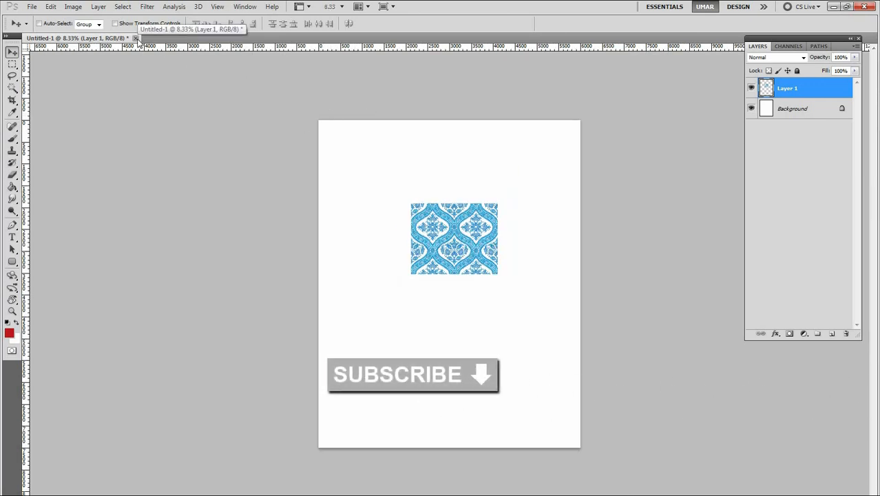
Switch to the Seamless Repeat (Blue) copy document, check its Layer 1 visibility and keep the whole canvas in view
{"action": "left_click", "coordinate": [241, 12]}
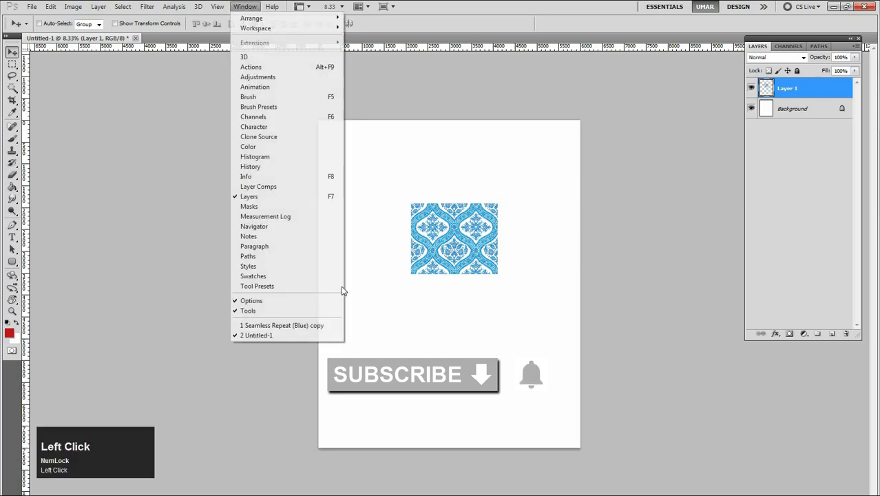
{"action": "left_click", "coordinate": [286, 324]}
{"action": "left_click", "coordinate": [753, 87]}
{"action": "left_click", "coordinate": [753, 87]}
{"action": "left_click", "coordinate": [753, 87]}
{"action": "left_click", "coordinate": [520, 200], "text": "alt"}
{"action": "left_click", "coordinate": [519, 200], "text": "alt"}
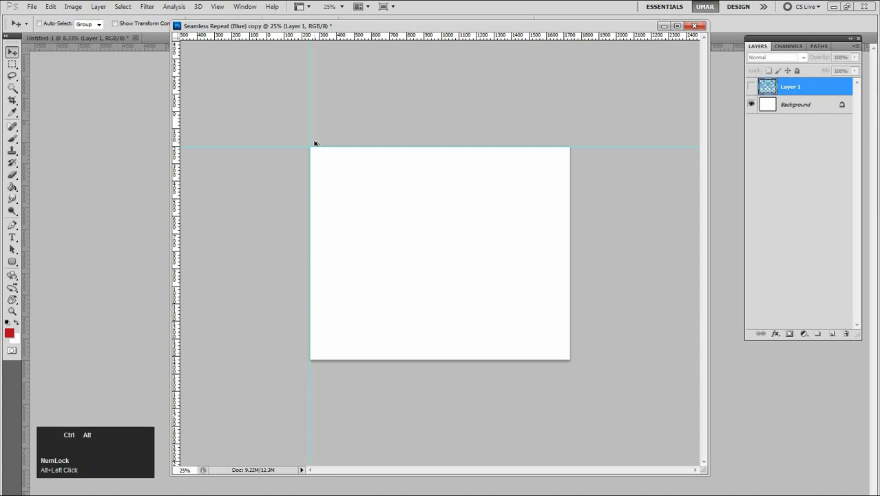
Check the pattern document's canvas width and height in inches without changing them
{"action": "key", "text": "ctrl+alt+c"}
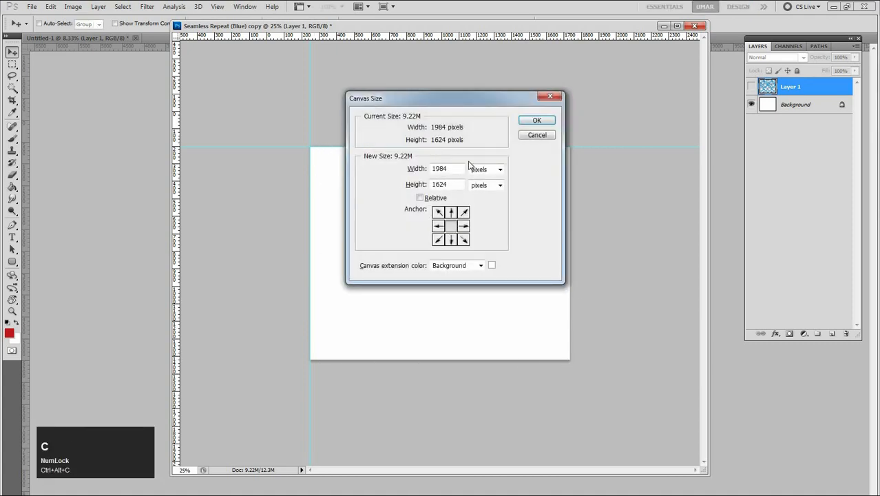
{"action": "left_click", "coordinate": [481, 170]}
{"action": "left_click", "coordinate": [482, 199]}
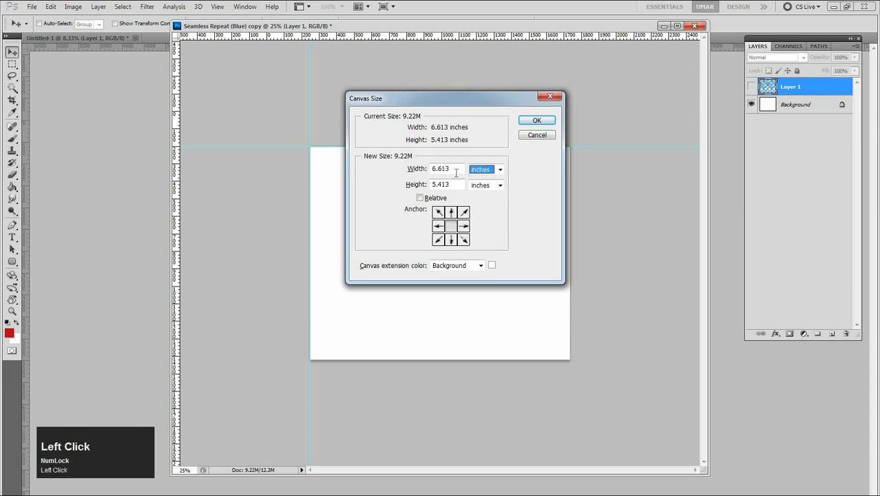
{"action": "left_click", "coordinate": [421, 169]}
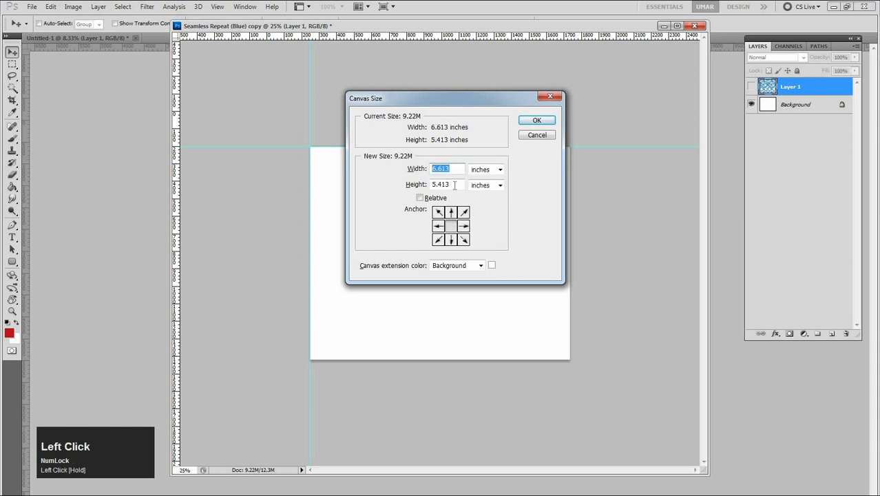
{"action": "left_click", "coordinate": [416, 185]}
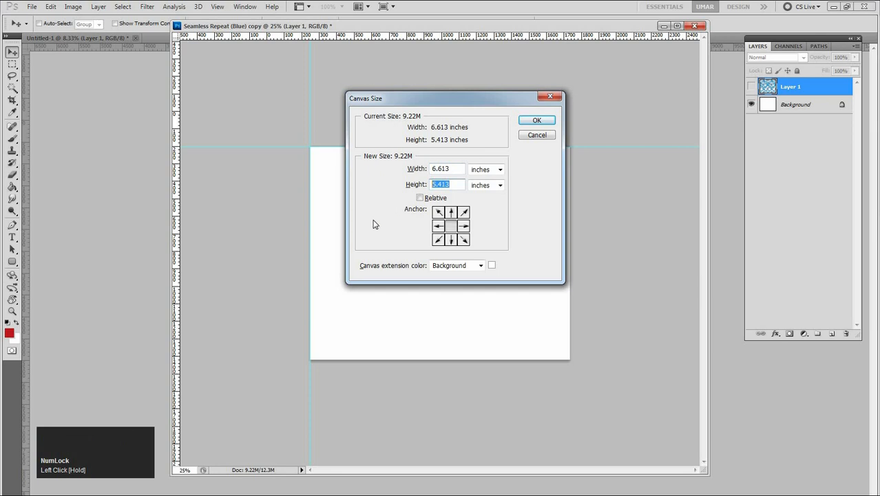
{"action": "left_click", "coordinate": [527, 136]}
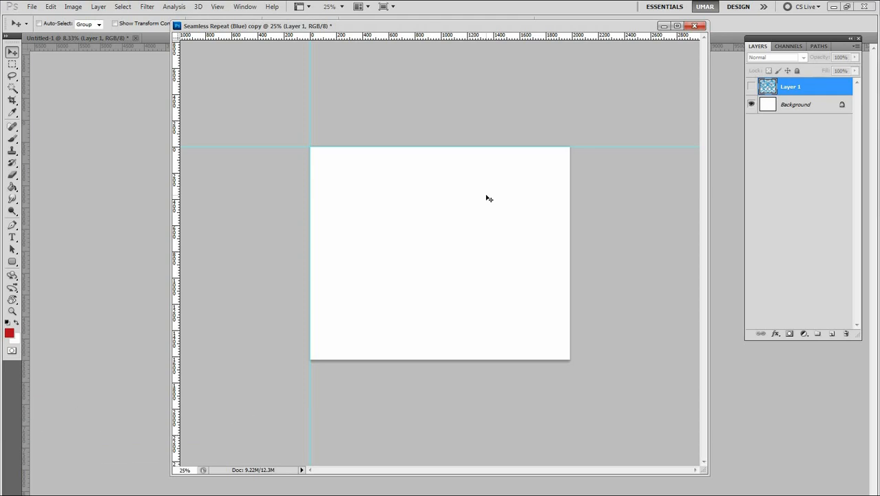
Make Layer 1 visible in the Seamless Repeat (Blue) copy document
{"action": "mouse_move", "coordinate": [612, 29]}
{"action": "left_mouse_down"}
{"action": "mouse_move", "coordinate": [518, 68]}
{"action": "mouse_move", "coordinate": [576, 66]}
{"action": "mouse_move", "coordinate": [613, 29]}
{"action": "left_mouse_up"}
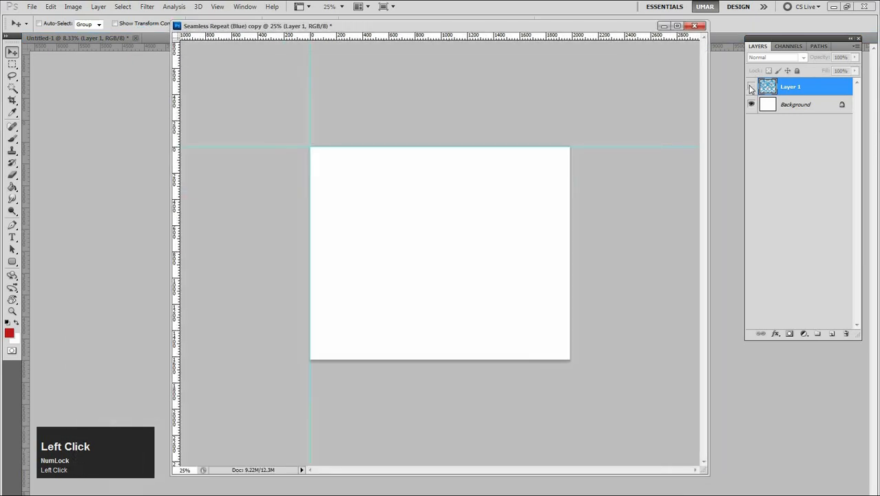
{"action": "left_click", "coordinate": [751, 86]}
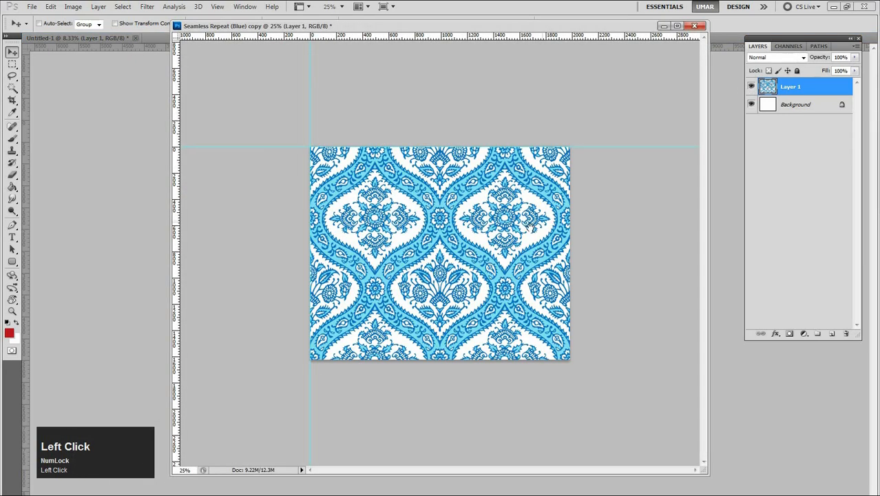
{"action": "left_click", "coordinate": [751, 87]}
{"action": "left_click", "coordinate": [751, 87]}
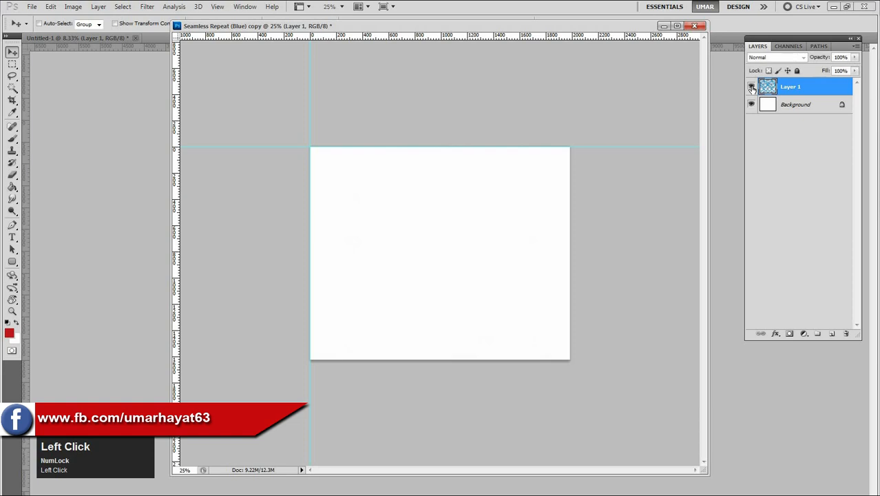
{"action": "left_click", "coordinate": [474, 280], "text": "alt"}
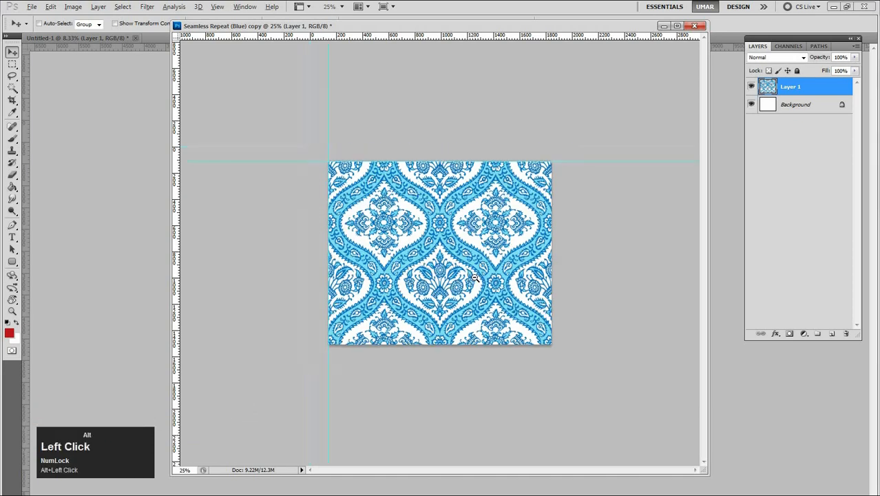
Try resizing the pattern image to a document width of 12 inches with unconstrained proportions, and undo the resize
{"action": "left_click", "coordinate": [73, 6]}
{"action": "left_click", "coordinate": [90, 82]}
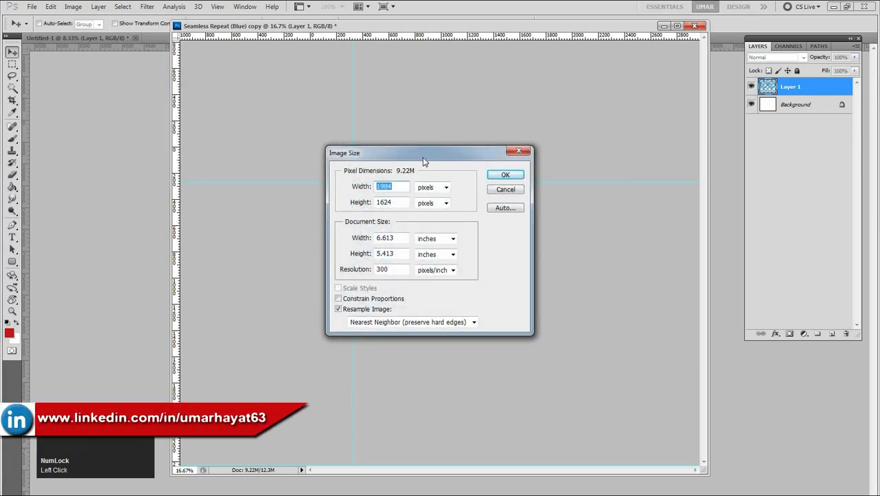
{"action": "left_click_drag", "start_coordinate": [428, 159], "coordinate": [589, 152]}
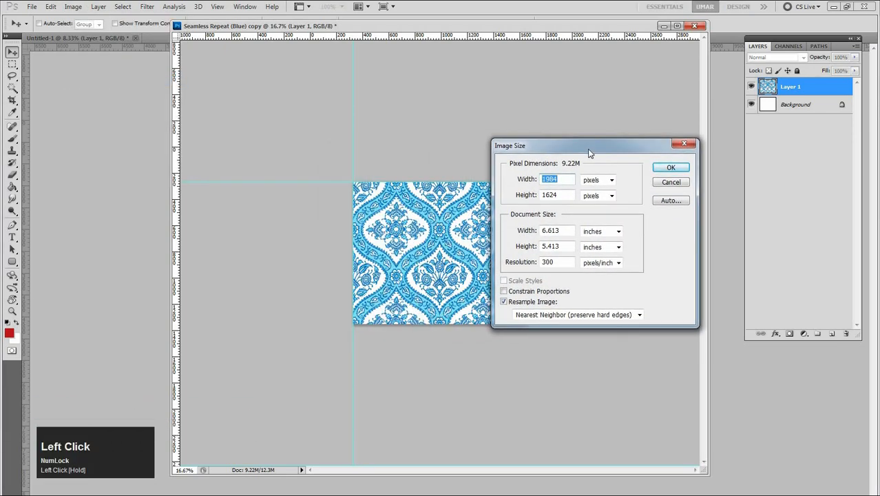
{"action": "left_click", "coordinate": [568, 232]}
{"action": "left_click_drag", "start_coordinate": [568, 232], "coordinate": [528, 235]}
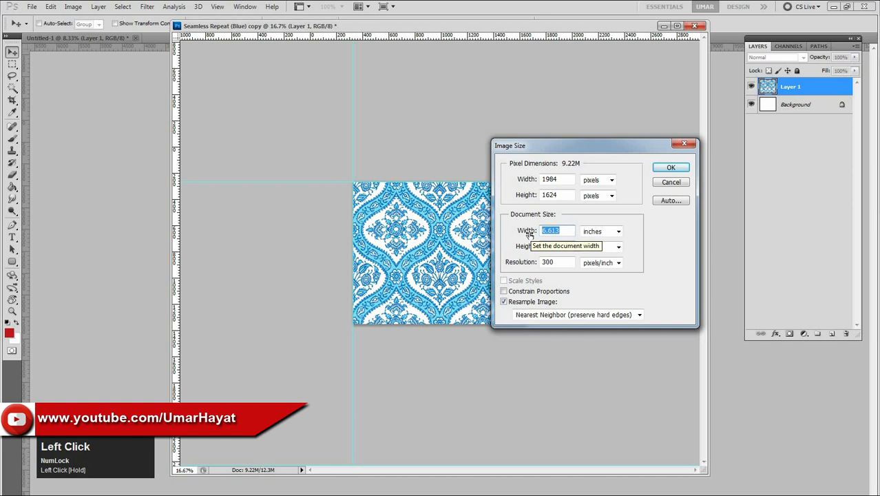
{"action": "type", "text": "12"}
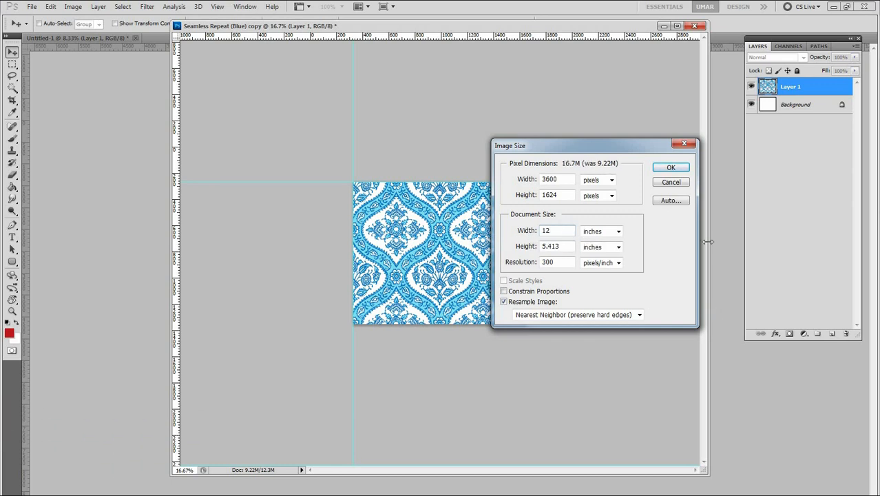
{"action": "left_click", "coordinate": [673, 167]}
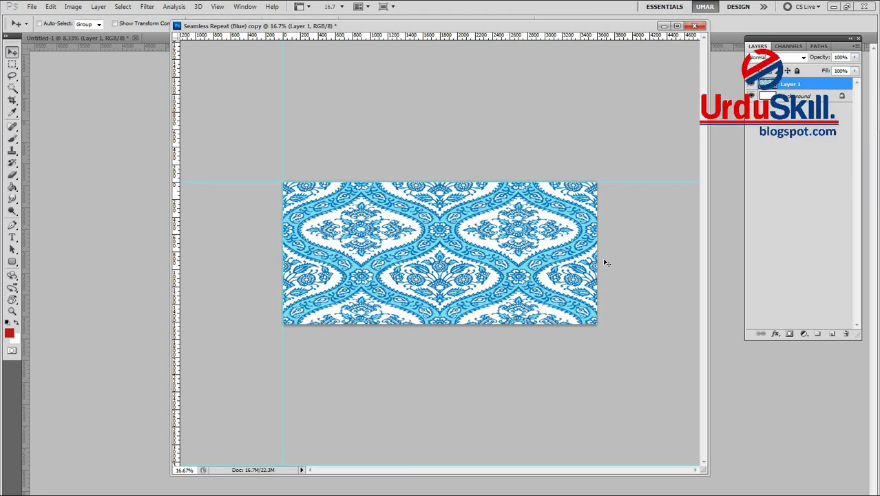
{"action": "key", "text": "ctrl+alt+z"}
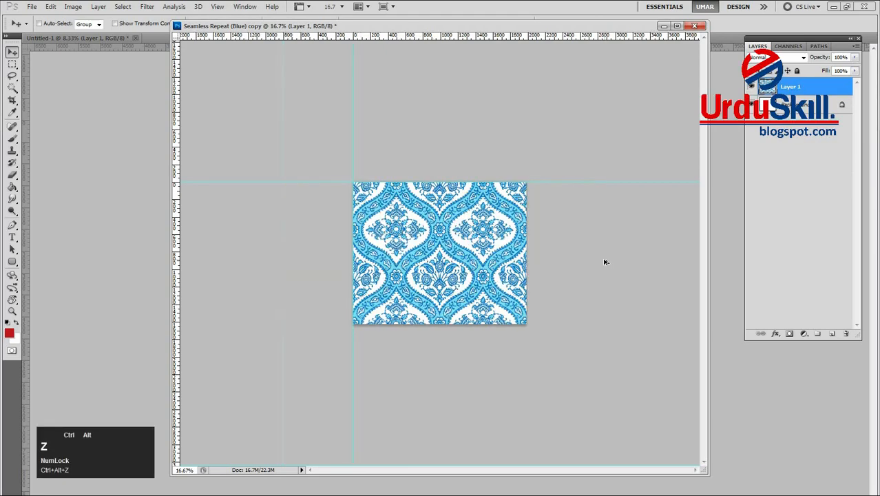
Try widening the pattern document's canvas to 10 inches
{"action": "left_click", "coordinate": [73, 7]}
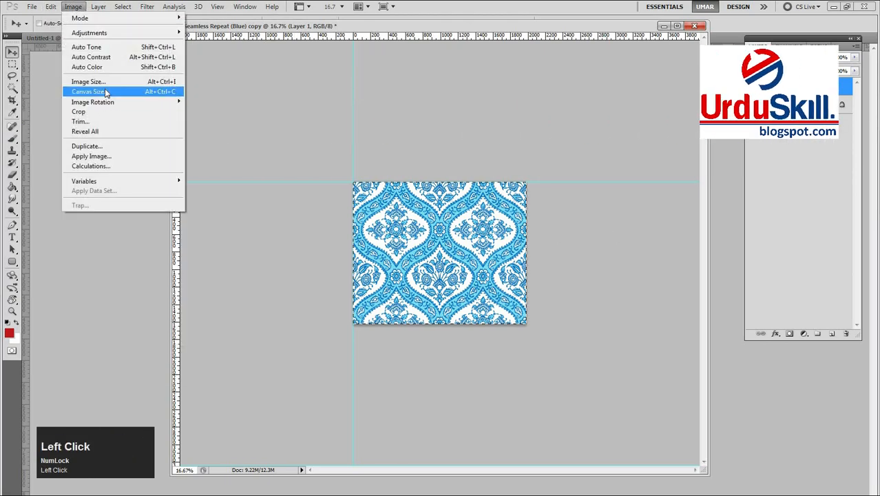
{"action": "left_click", "coordinate": [106, 90]}
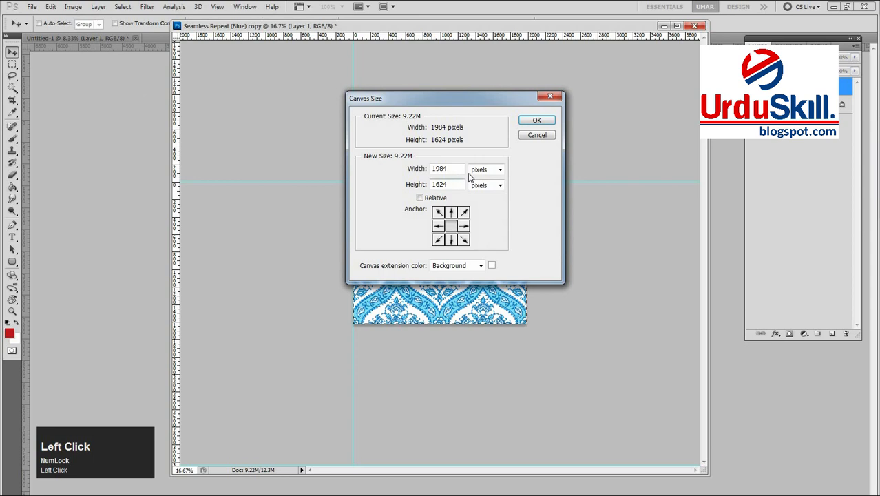
{"action": "left_click", "coordinate": [482, 172]}
{"action": "left_click", "coordinate": [482, 196]}
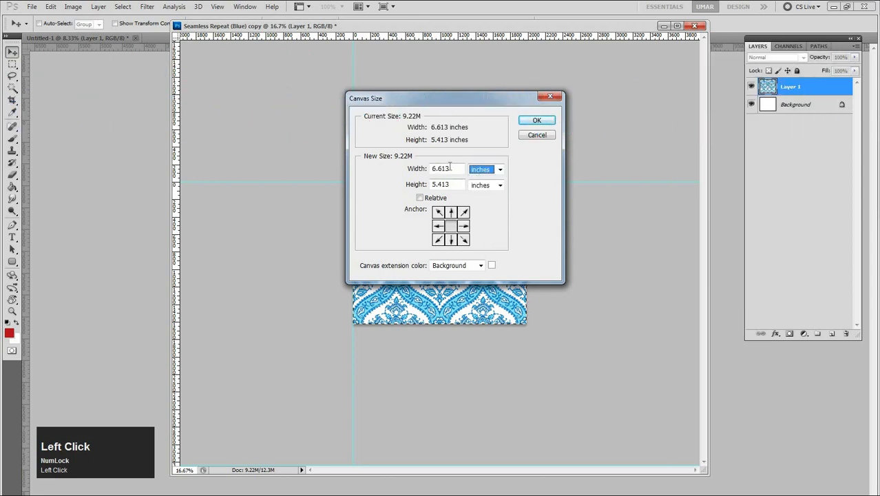
{"action": "type", "text": "10"}
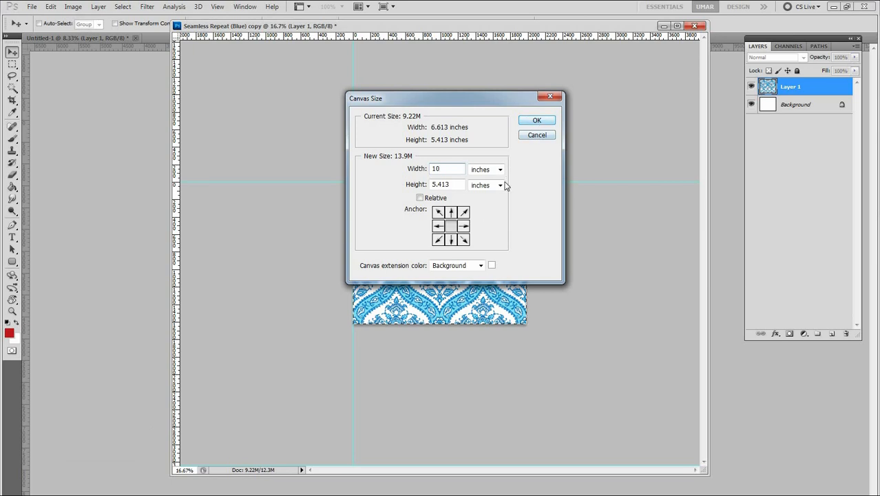
{"action": "left_click", "coordinate": [541, 121]}
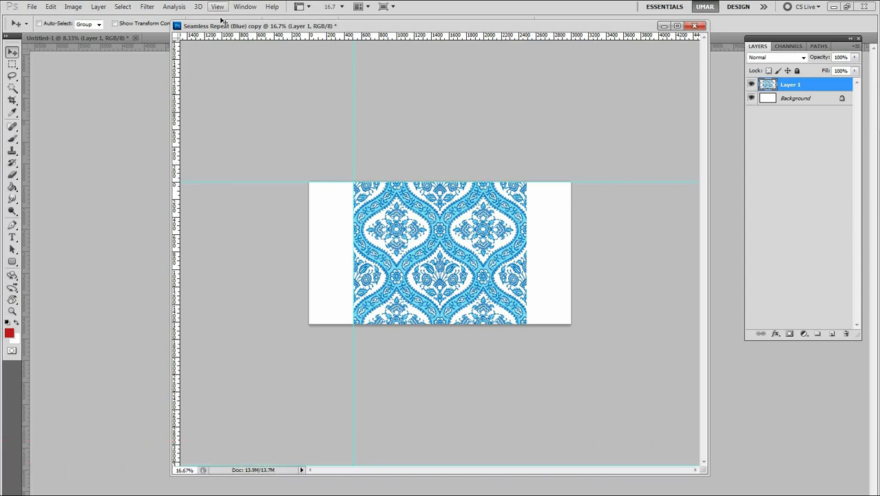
Close the Untitled-1 document and dock the floating Seamless Repeat (Blue) copy window as a tab
{"action": "mouse_move", "coordinate": [205, 30]}
{"action": "left_mouse_down"}
{"action": "mouse_move", "coordinate": [238, 76]}
{"action": "mouse_move", "coordinate": [207, 31]}
{"action": "left_mouse_up"}
{"action": "left_click", "coordinate": [136, 38]}
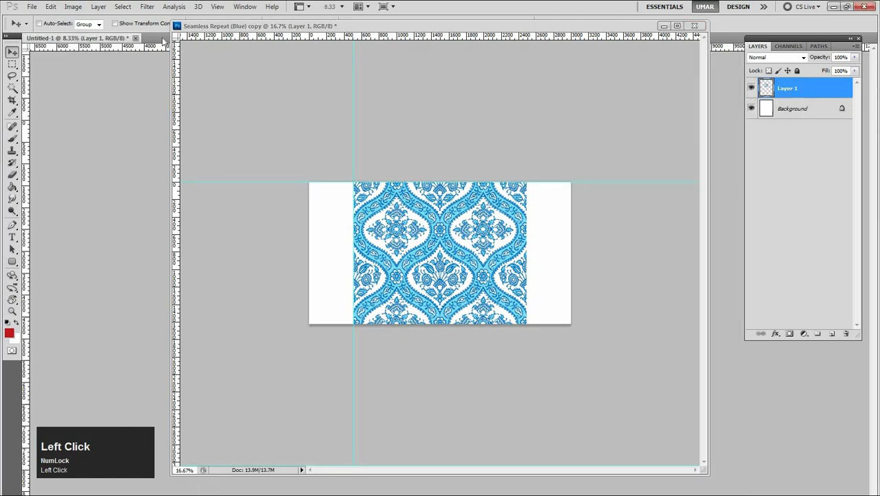
{"action": "left_click", "coordinate": [441, 199]}
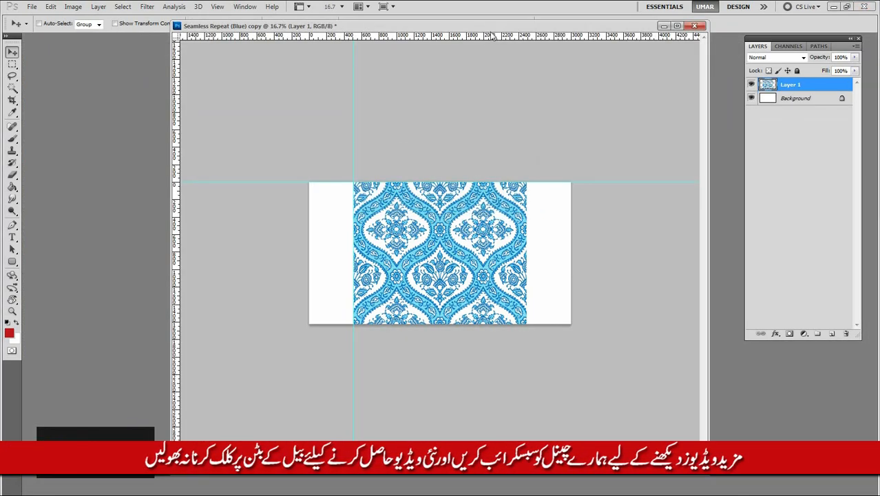
{"action": "left_click_drag", "start_coordinate": [486, 27], "coordinate": [482, 36]}
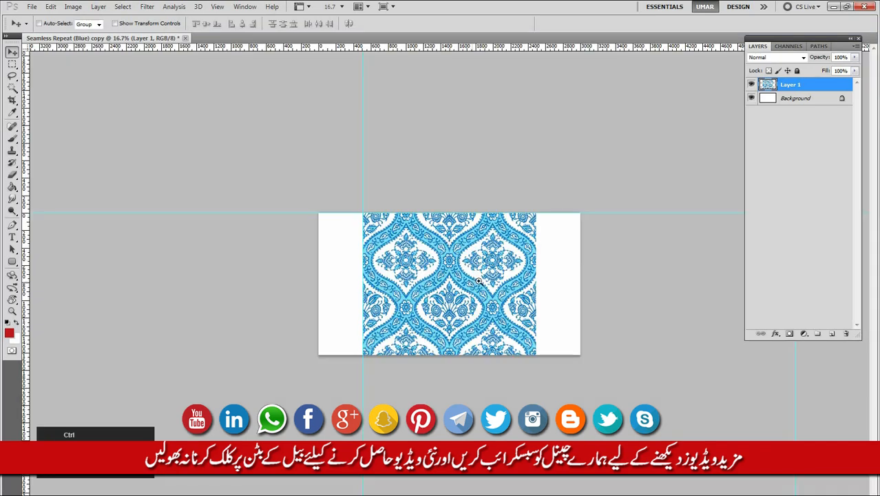
{"action": "left_click", "coordinate": [479, 281], "text": "ctrl"}
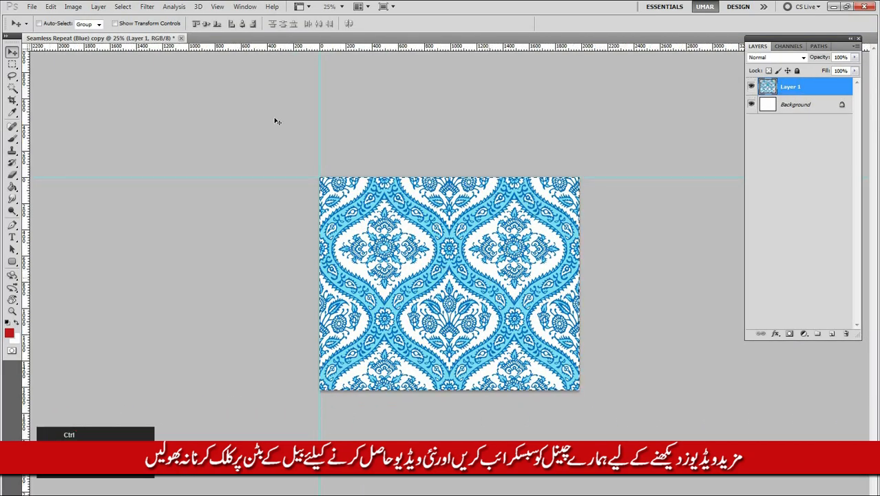
Open the pattern document's image size settings and examine its pixel dimensions, including the width and height in pixels
{"action": "key", "text": "ctrl+alt+i"}
{"action": "left_click_drag", "start_coordinate": [595, 144], "coordinate": [543, 139]}
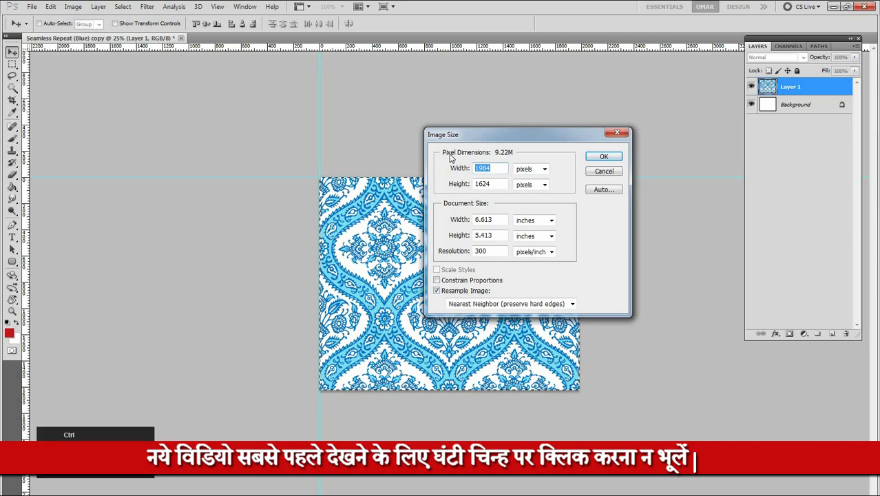
{"action": "key", "text": "ctrl+1"}
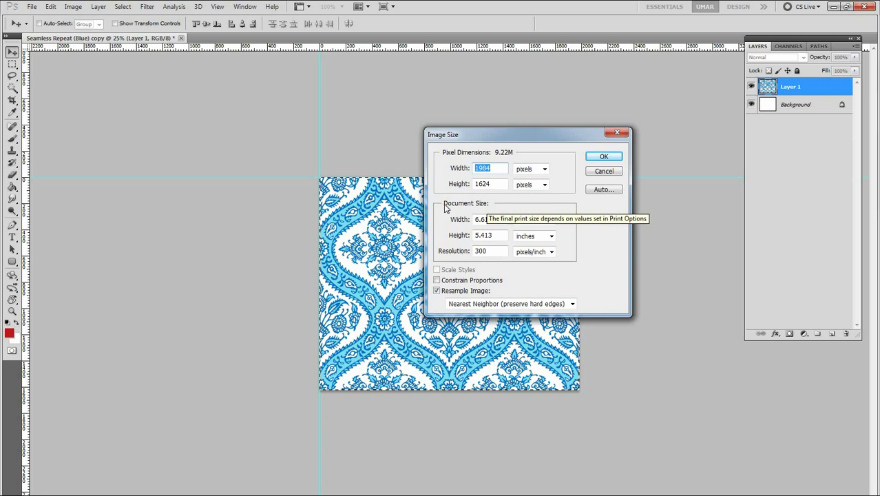
{"action": "left_click", "coordinate": [482, 209]}
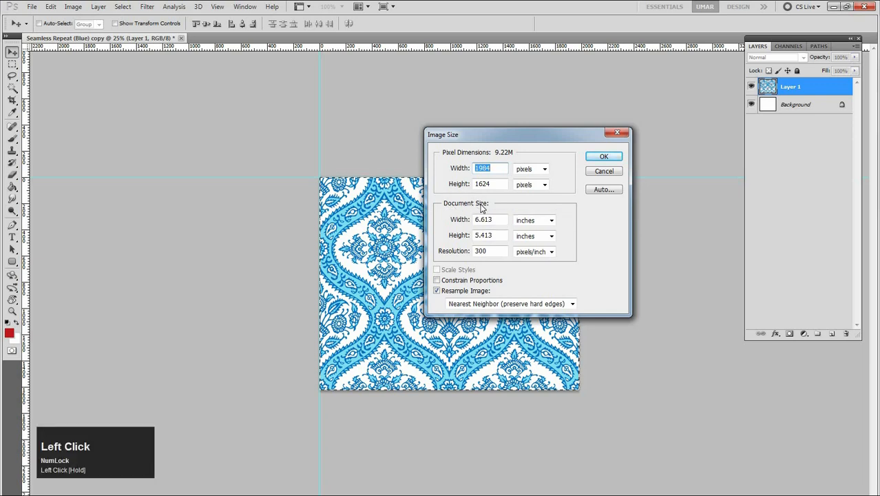
{"action": "left_click", "coordinate": [459, 205]}
{"action": "left_click", "coordinate": [506, 155]}
{"action": "left_click_drag", "start_coordinate": [506, 155], "coordinate": [433, 157]}
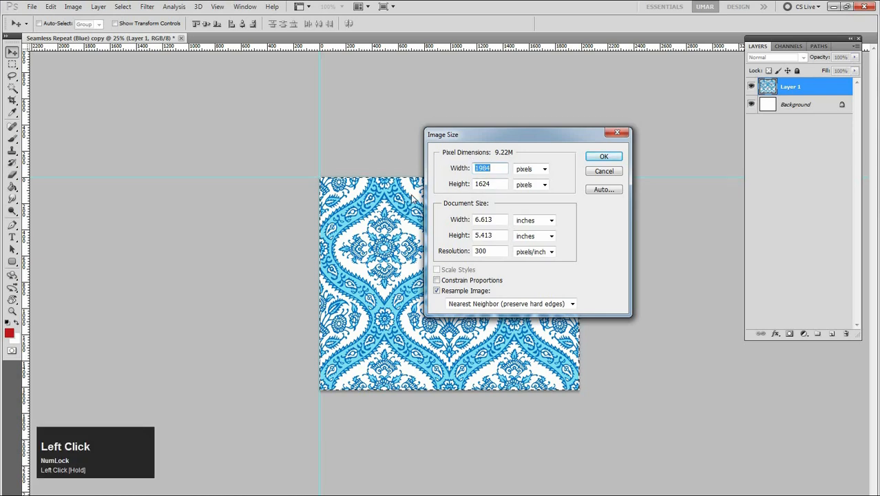
{"action": "left_click_drag", "start_coordinate": [455, 153], "coordinate": [505, 153]}
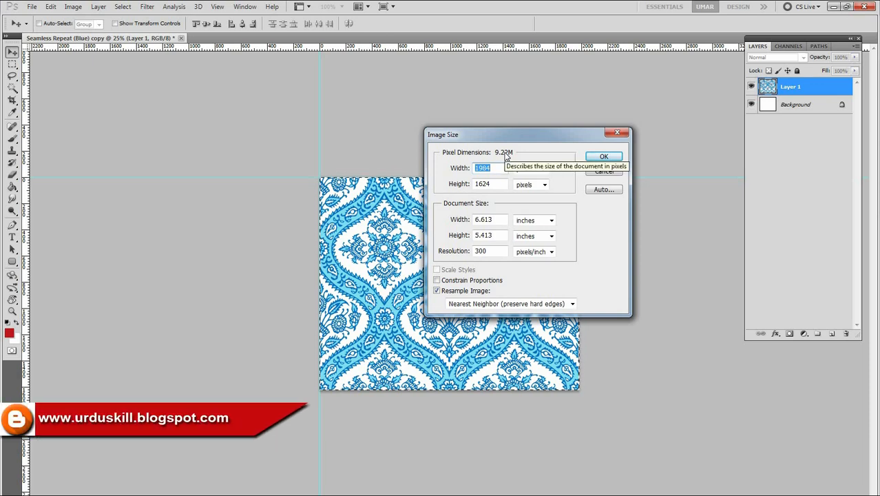
{"action": "left_click", "coordinate": [494, 168]}
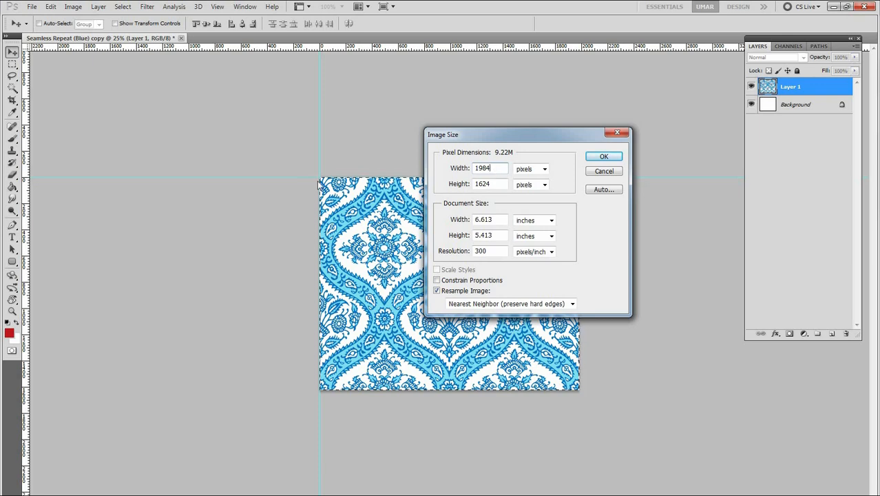
{"action": "left_click", "coordinate": [494, 168]}
{"action": "key", "text": "Num_Lock"}
{"action": "left_click", "coordinate": [494, 182]}
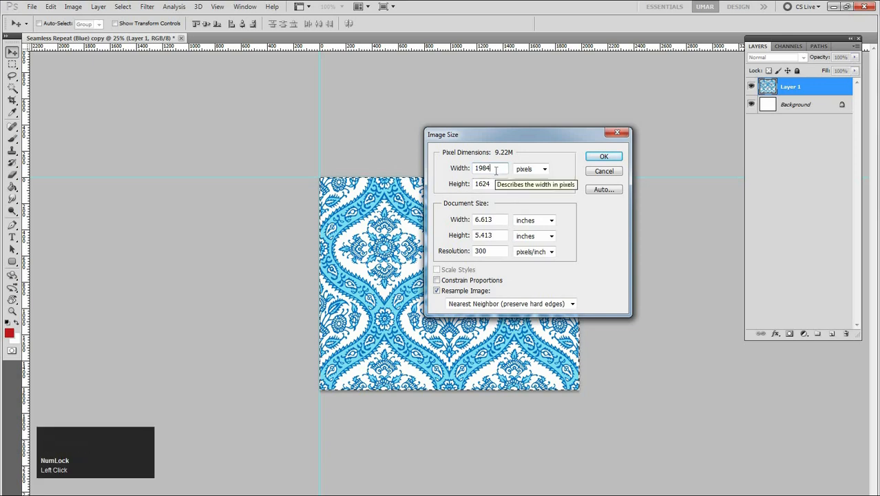
Examine the document width and height and their available measurement units, keeping both in inches
{"action": "left_click", "coordinate": [495, 220]}
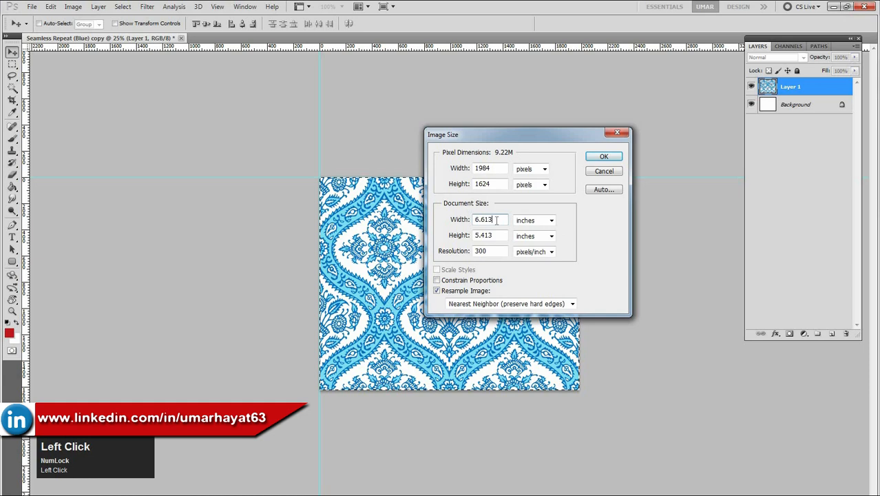
{"action": "left_click_drag", "start_coordinate": [497, 219], "coordinate": [475, 219]}
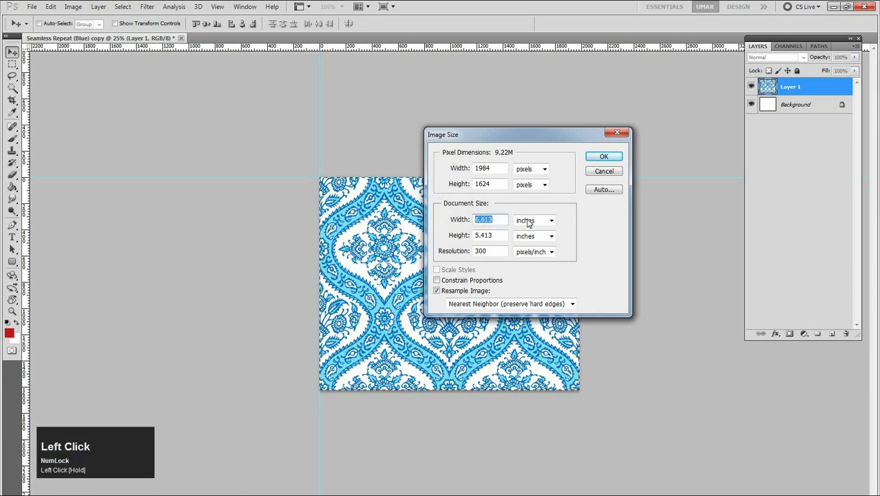
{"action": "left_click", "coordinate": [552, 221]}
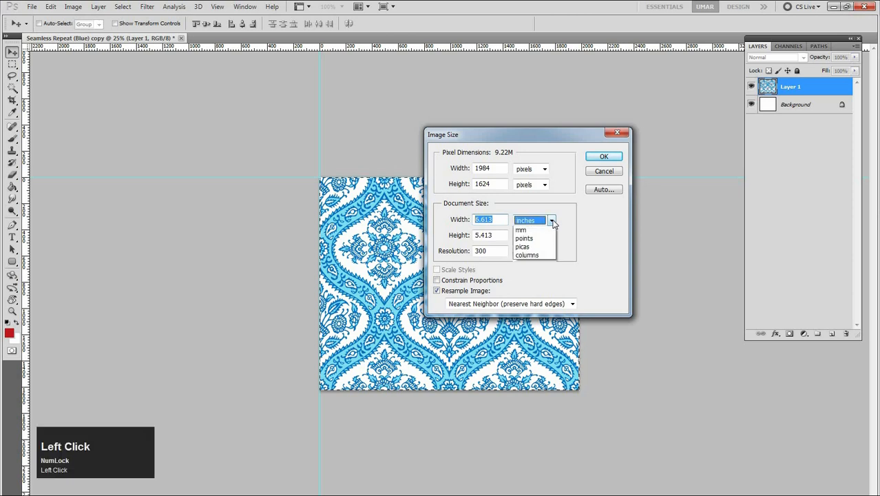
{"action": "left_click", "coordinate": [552, 221]}
{"action": "left_click", "coordinate": [552, 221]}
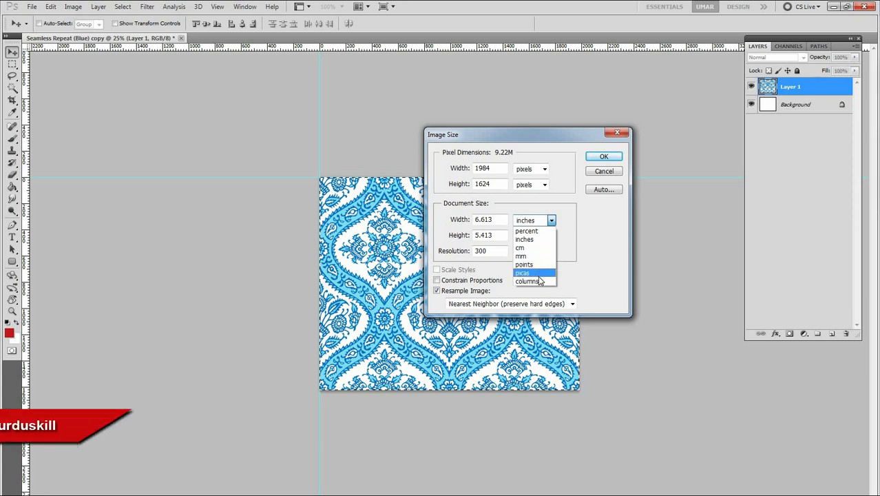
{"action": "left_click", "coordinate": [567, 222]}
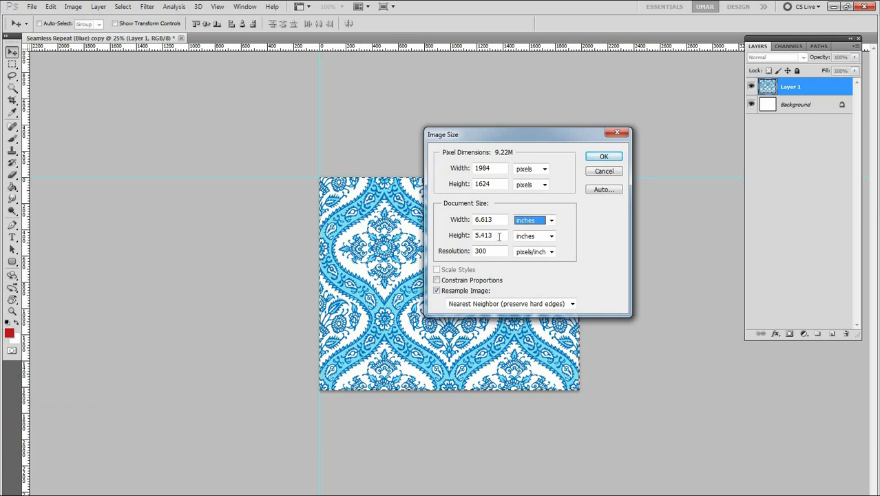
{"action": "left_click", "coordinate": [545, 236]}
{"action": "left_click", "coordinate": [581, 237]}
{"action": "left_click", "coordinate": [581, 238]}
Check the image's resolution value and switch its unit to pixels/cm
{"action": "left_click", "coordinate": [491, 252]}
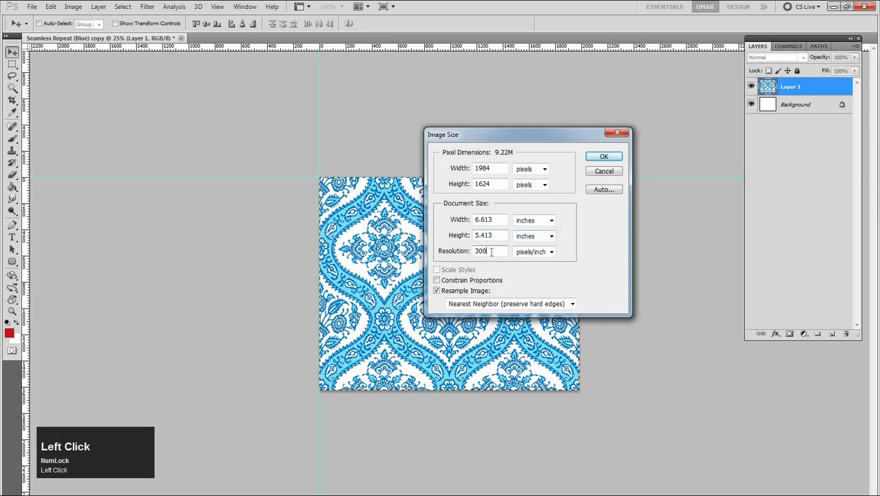
{"action": "left_click_drag", "start_coordinate": [495, 251], "coordinate": [480, 251]}
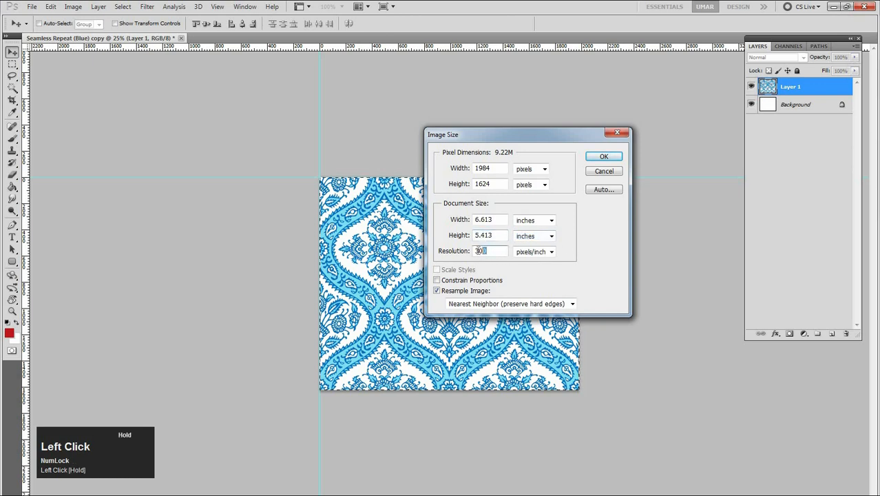
{"action": "left_click", "coordinate": [490, 250]}
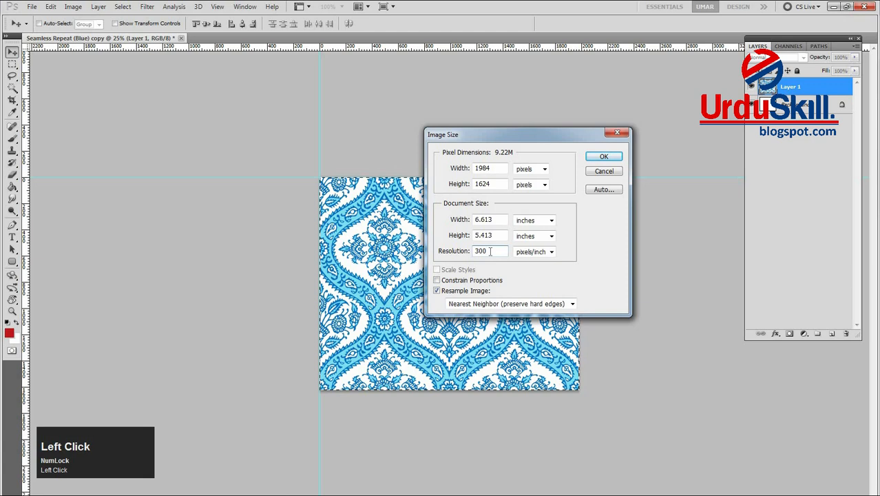
{"action": "left_click_drag", "start_coordinate": [491, 252], "coordinate": [474, 251]}
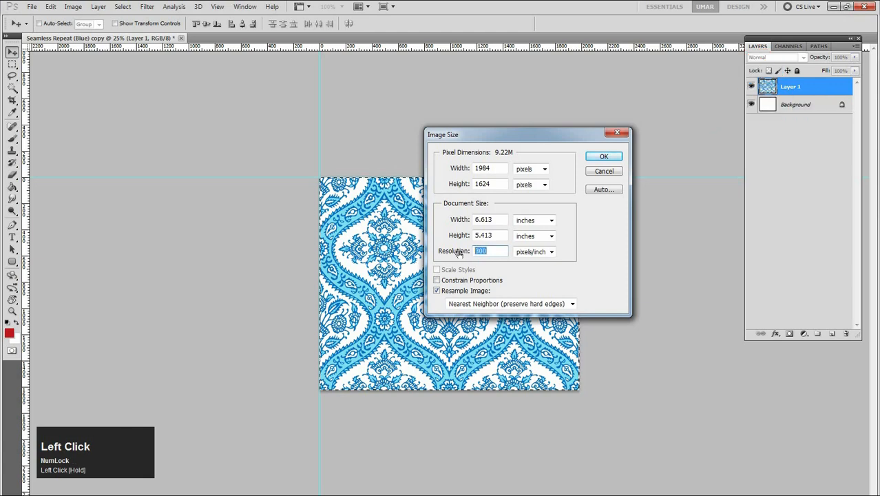
{"action": "left_click", "coordinate": [488, 251]}
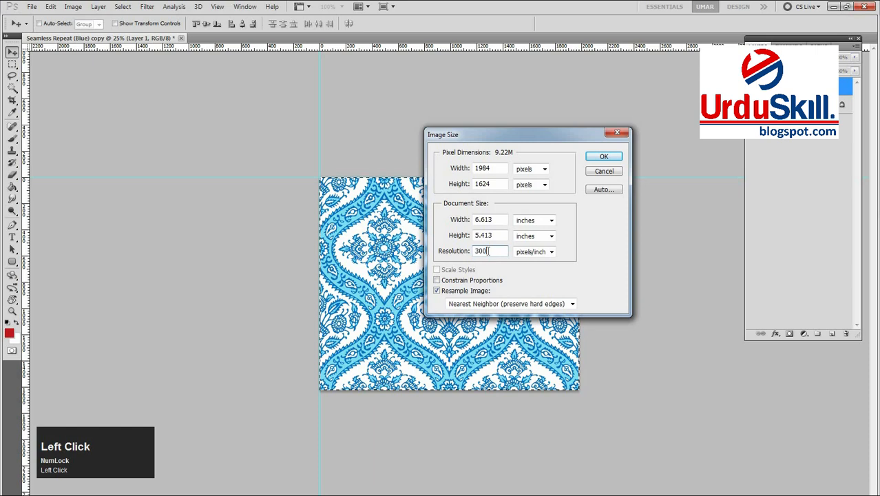
{"action": "left_click", "coordinate": [549, 253]}
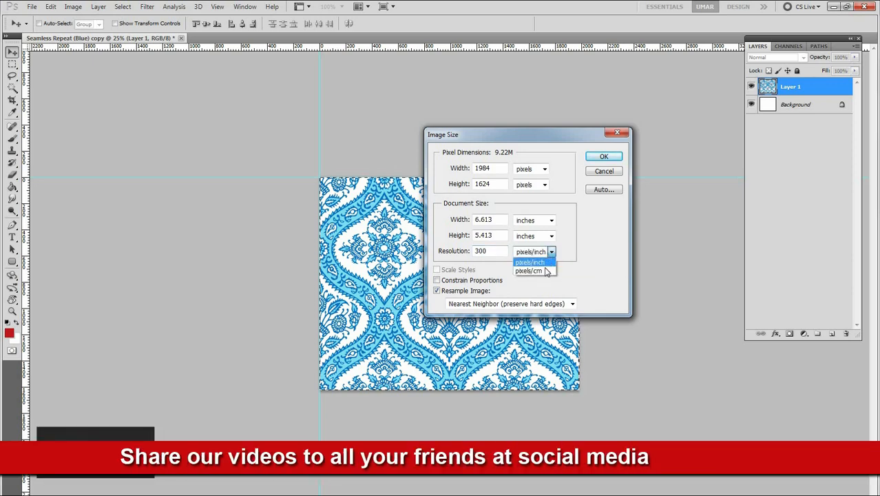
{"action": "left_click", "coordinate": [546, 271]}
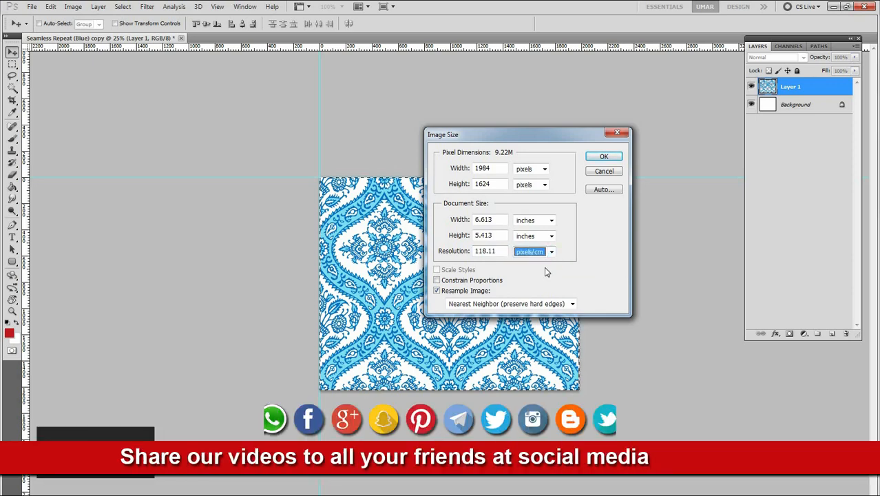
Review the converted resolution value and the available resolution units, keeping pixels/cm
{"action": "left_click", "coordinate": [499, 253]}
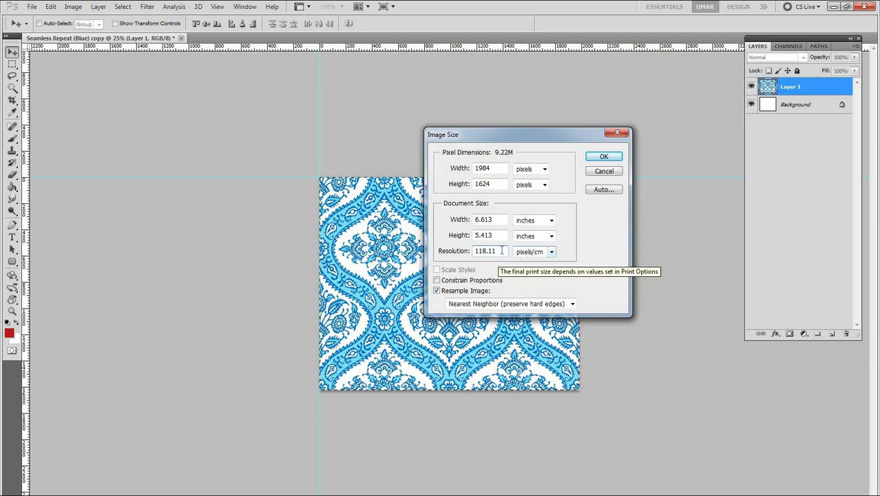
{"action": "left_click", "coordinate": [551, 252]}
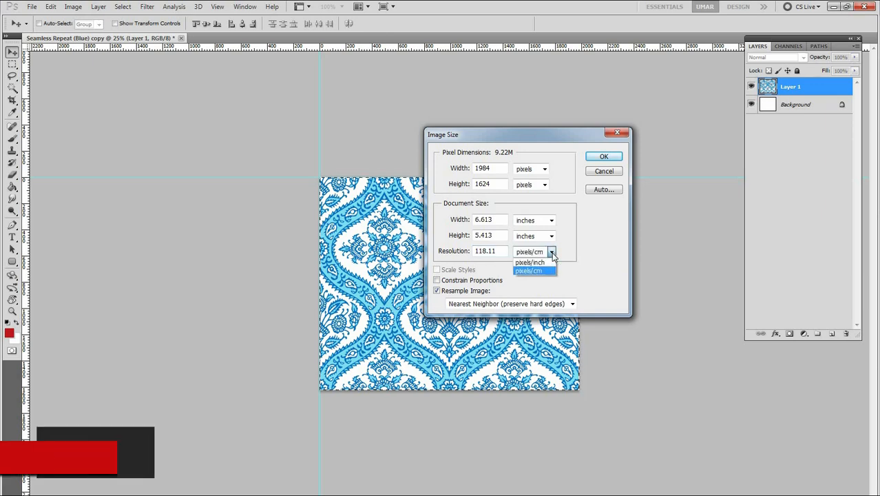
{"action": "left_click", "coordinate": [564, 253]}
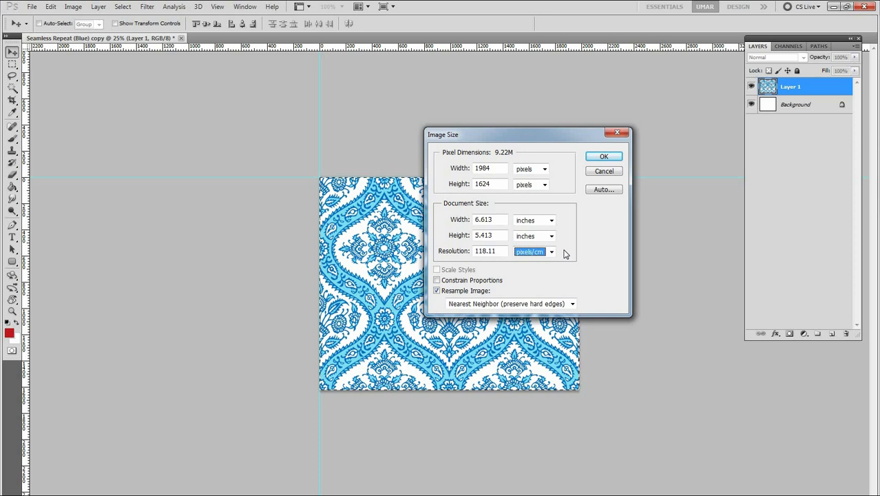
{"action": "left_click", "coordinate": [500, 252]}
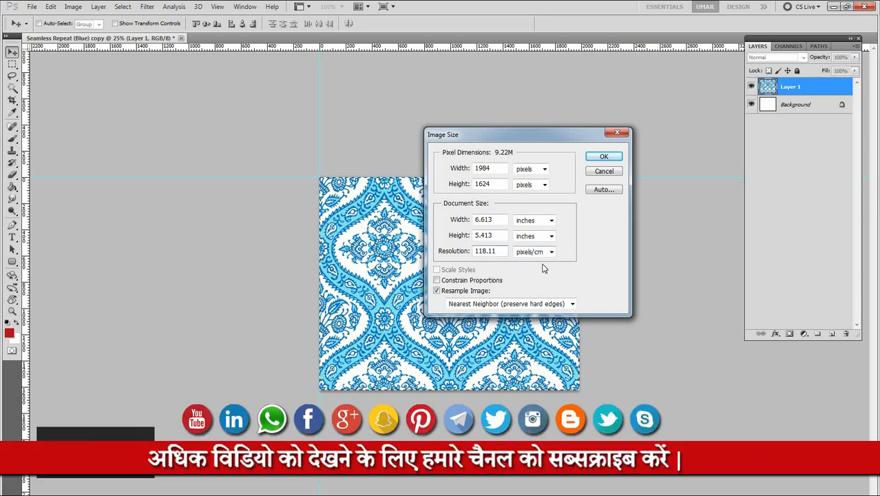
{"action": "left_click", "coordinate": [549, 253]}
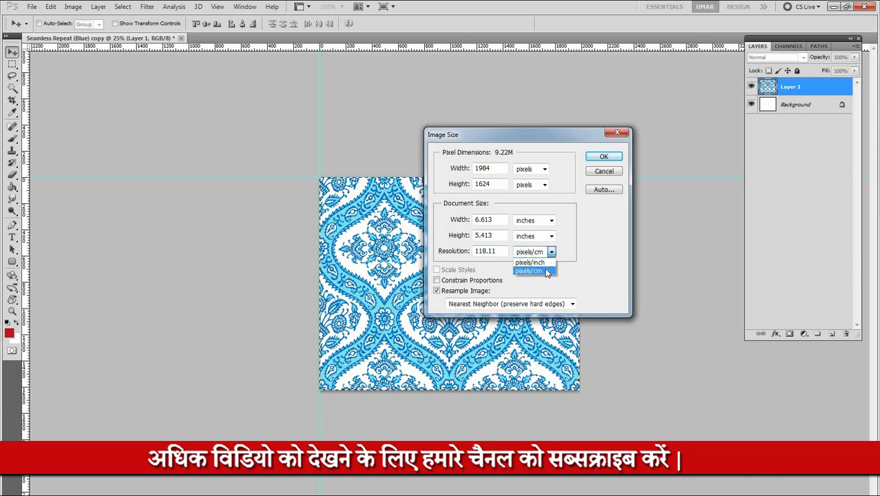
{"action": "left_click", "coordinate": [547, 272]}
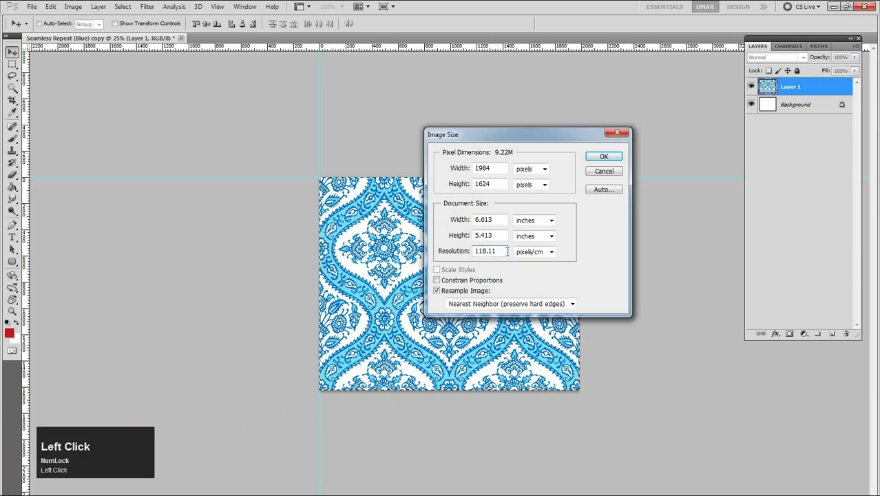
{"action": "left_click", "coordinate": [567, 253]}
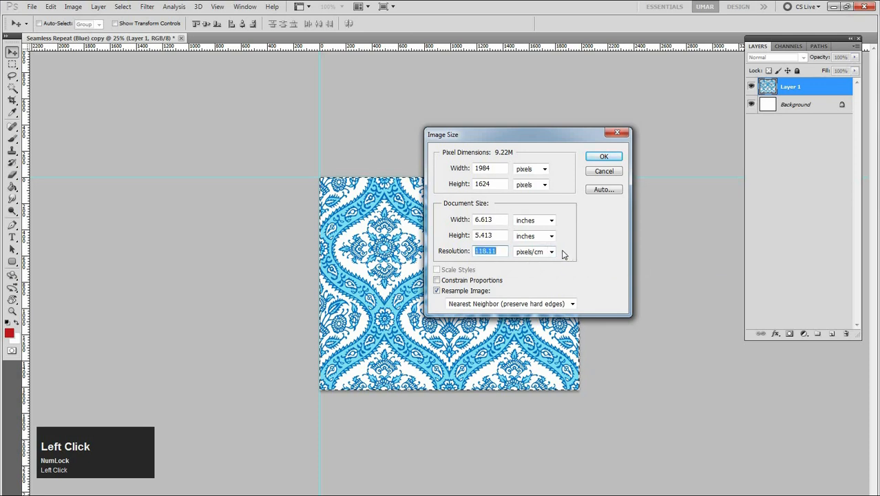
Enable Constrain Proportions and Scale Styles in the pattern's image size settings
{"action": "left_click", "coordinate": [552, 252]}
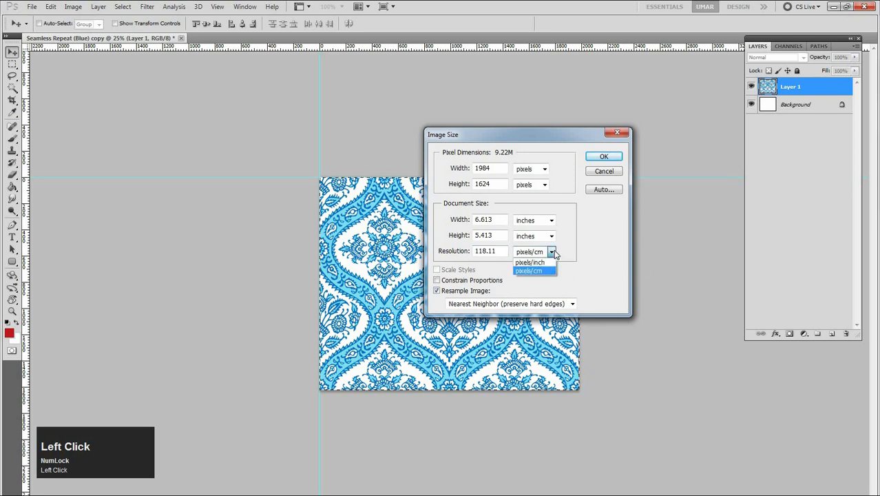
{"action": "left_click", "coordinate": [564, 253]}
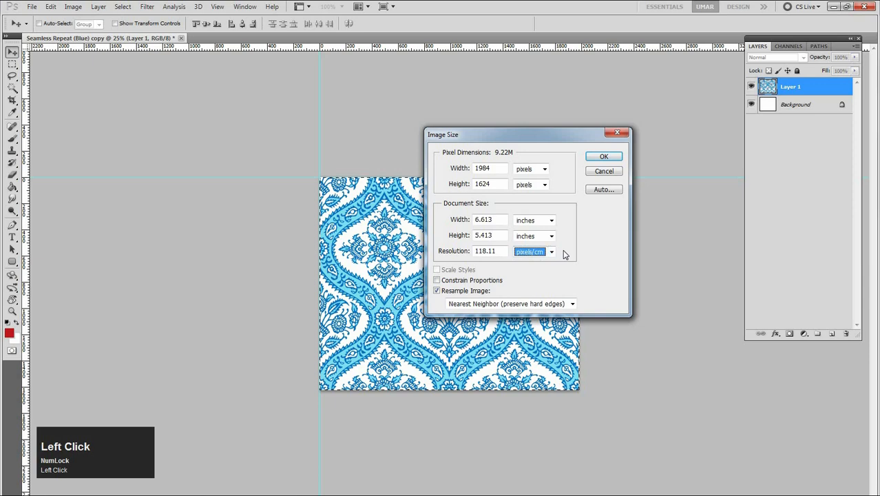
{"action": "left_click", "coordinate": [469, 284]}
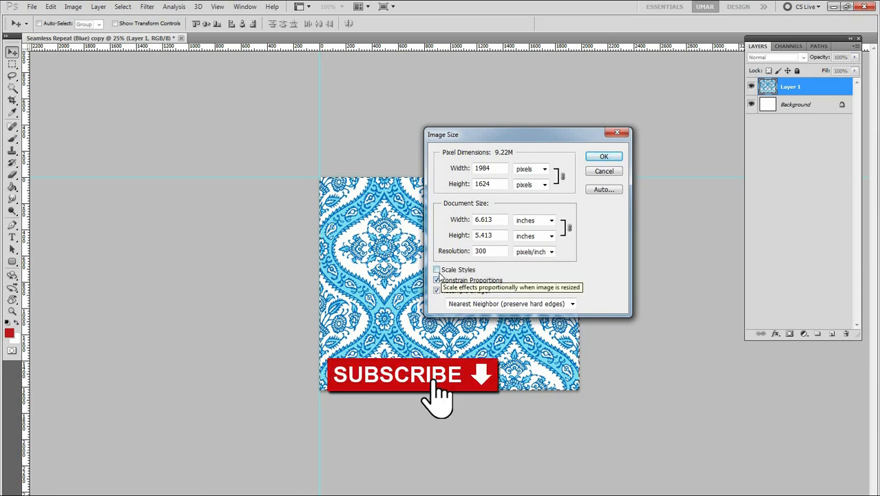
{"action": "left_click", "coordinate": [438, 272]}
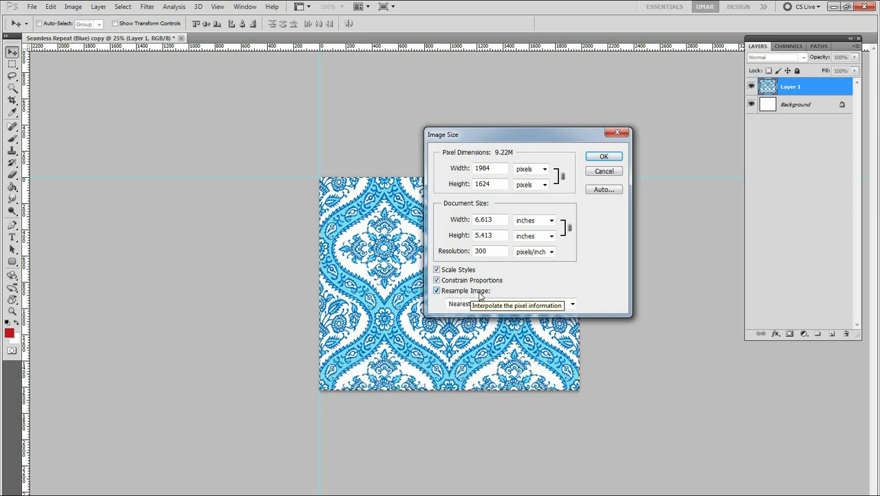
Review the available resampling methods, keeping Nearest Neighbor (preserve hard edges)
{"action": "left_click", "coordinate": [542, 307]}
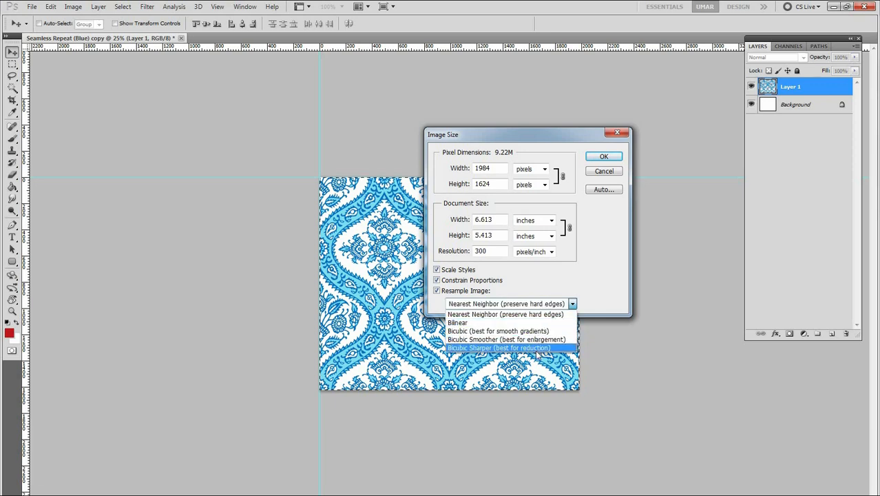
{"action": "left_click", "coordinate": [523, 307]}
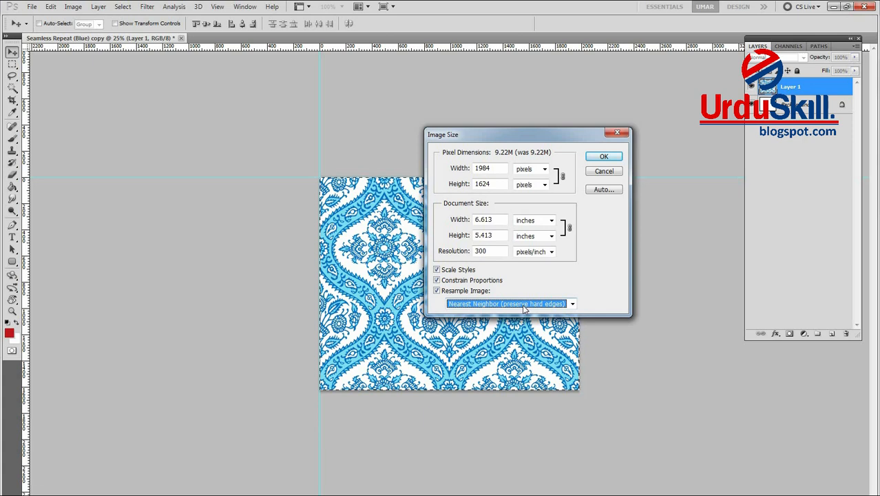
{"action": "left_click", "coordinate": [599, 279]}
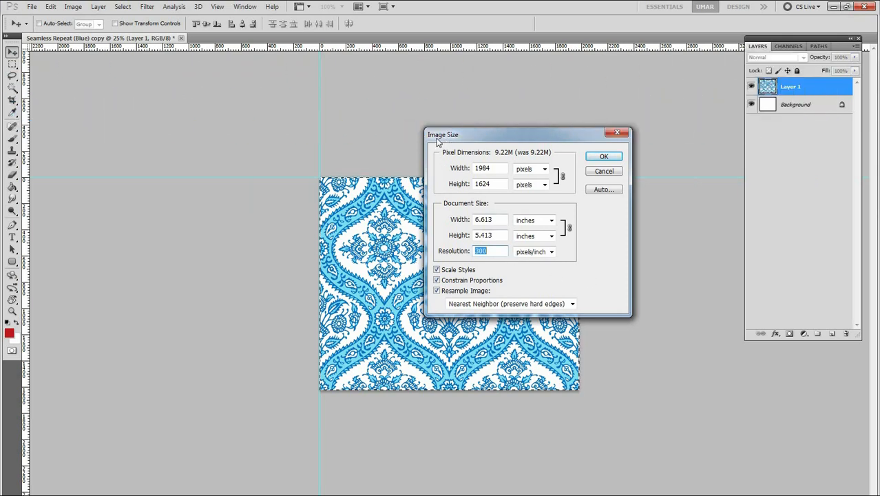
{"action": "left_click_drag", "start_coordinate": [447, 140], "coordinate": [437, 141]}
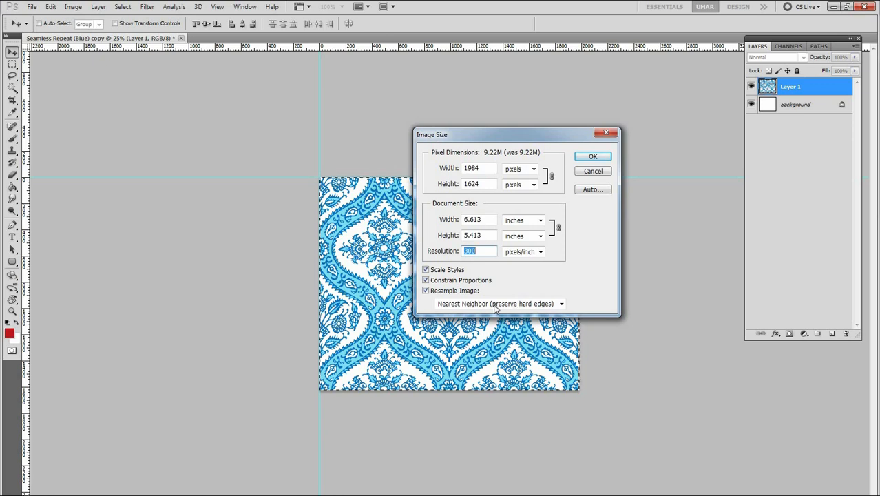
Toggle Resample Image off and on to compare which image size fields can be edited, leaving it enabled
{"action": "left_click", "coordinate": [426, 291]}
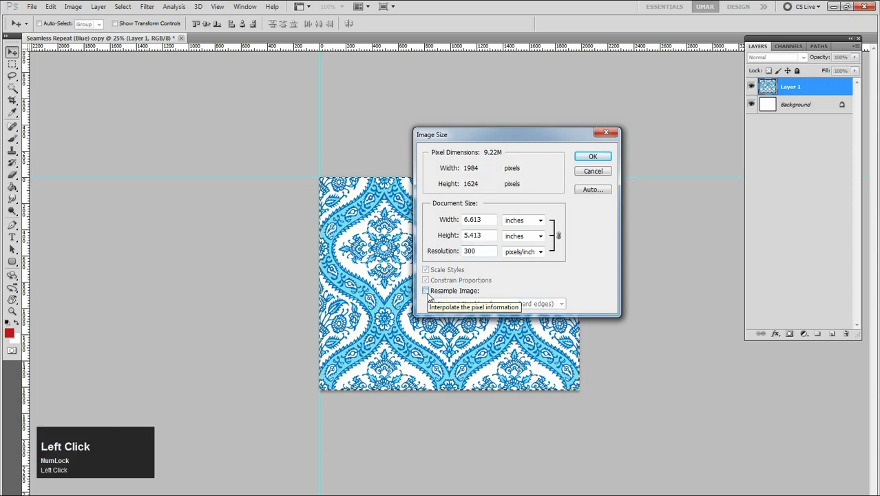
{"action": "left_click", "coordinate": [426, 292]}
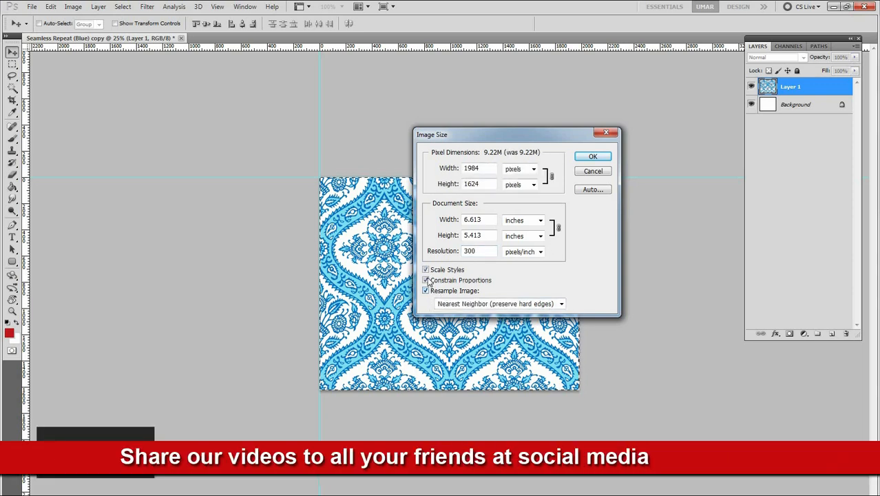
{"action": "left_click", "coordinate": [426, 291]}
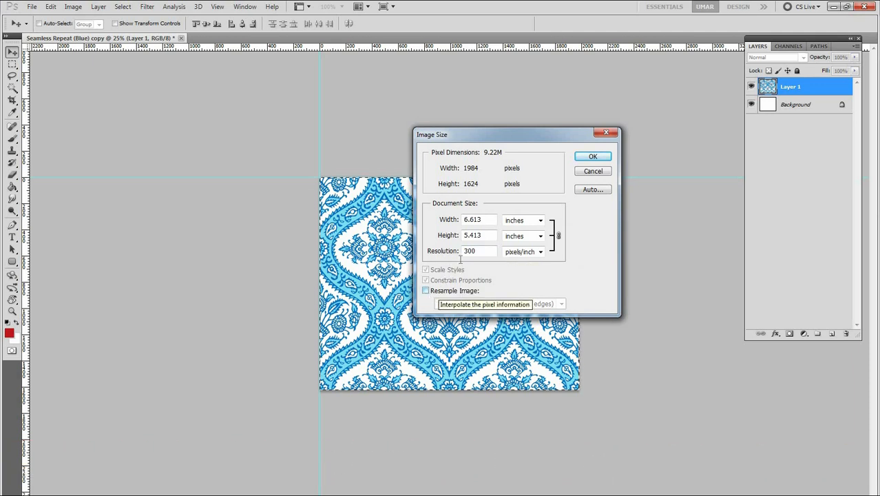
{"action": "left_click", "coordinate": [426, 291]}
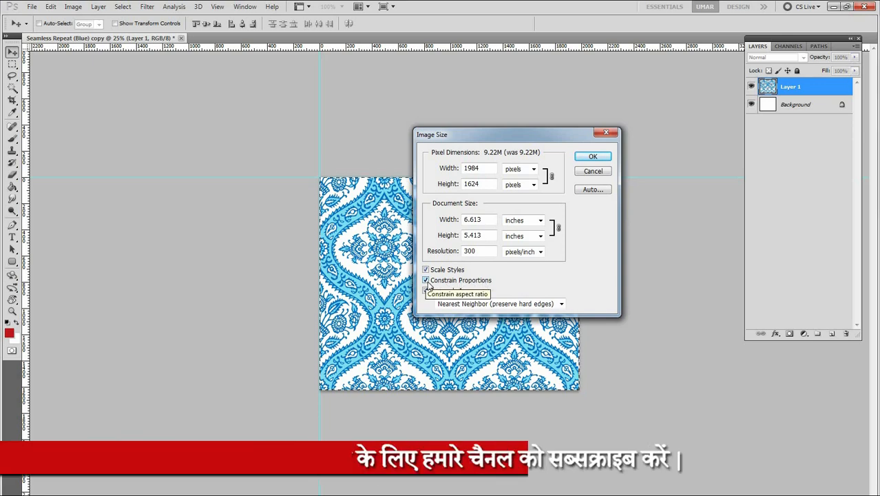
Disable Constrain Proportions and set the document width to 15 inches independently of the height
{"action": "left_click", "coordinate": [427, 281]}
{"action": "left_click_drag", "start_coordinate": [481, 219], "coordinate": [424, 223]}
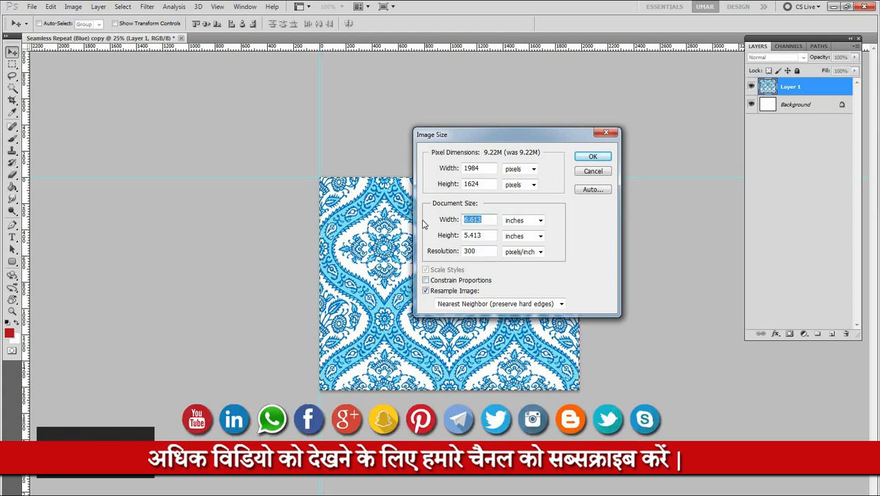
{"action": "type", "text": "15"}
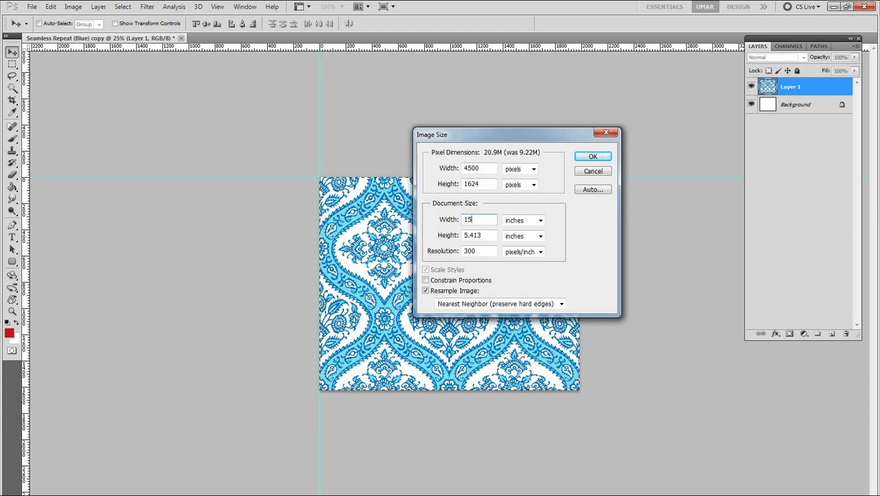
{"action": "left_click", "coordinate": [581, 274]}
{"action": "left_click", "coordinate": [489, 236]}
{"action": "left_click_drag", "start_coordinate": [488, 236], "coordinate": [448, 237]}
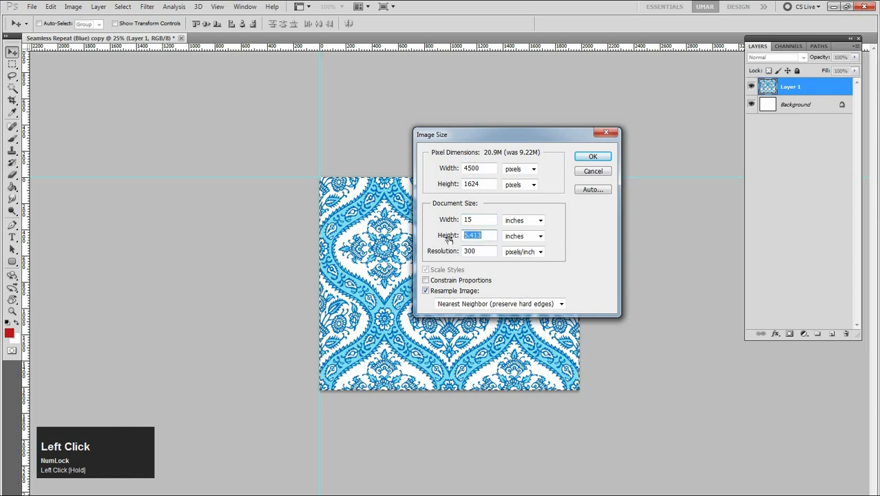
Try a document width of 15 inches with Constrain Proportions enabled, and discard the image size changes
{"action": "left_click", "coordinate": [426, 280]}
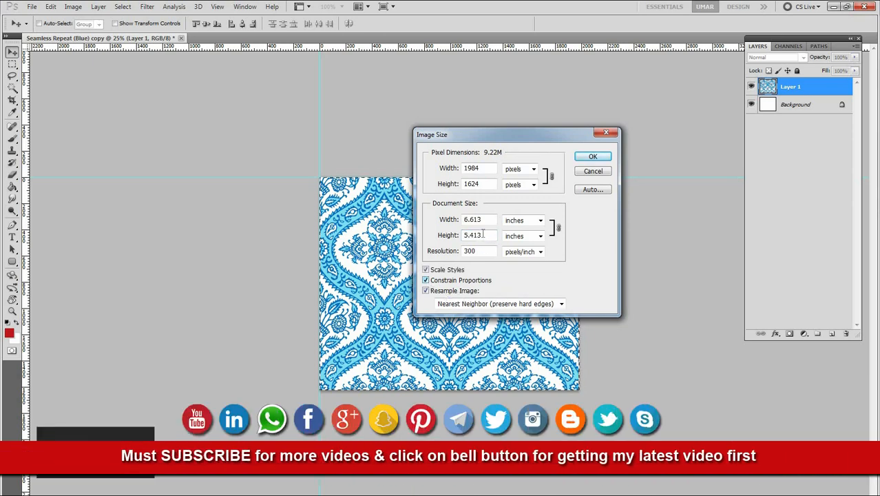
{"action": "left_click", "coordinate": [451, 220]}
{"action": "type", "text": "15"}
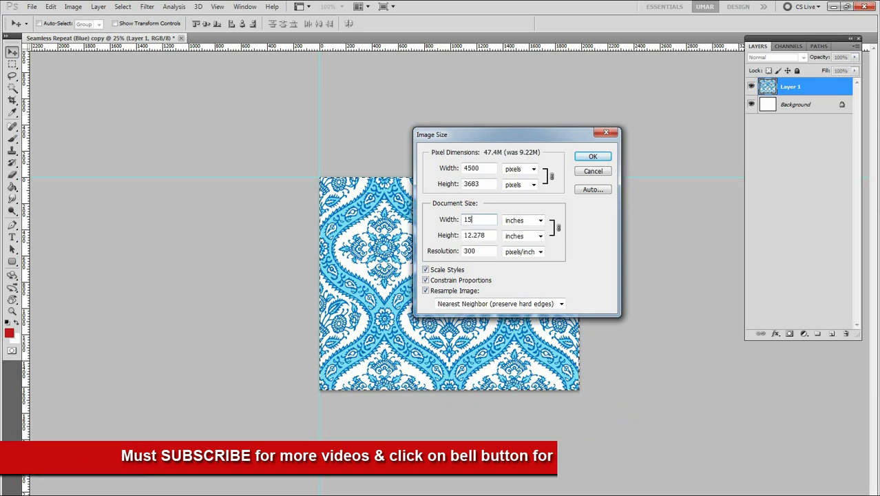
{"action": "left_click", "coordinate": [493, 236]}
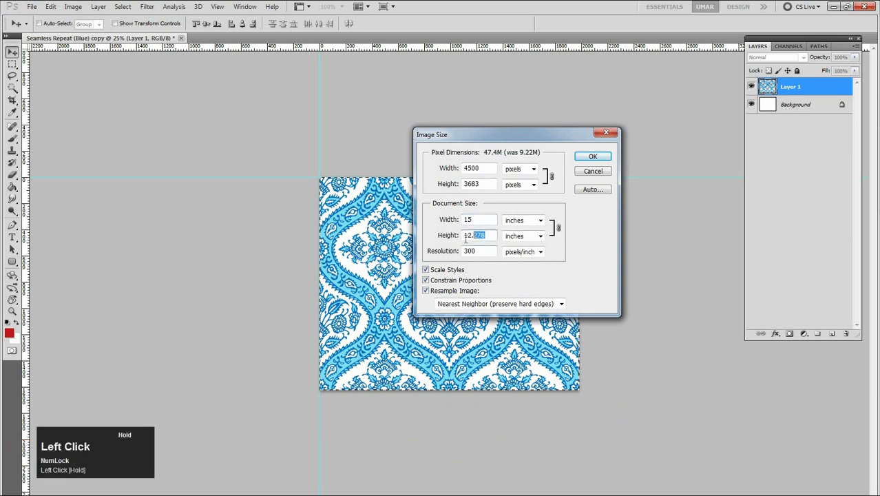
{"action": "left_click", "coordinate": [466, 220]}
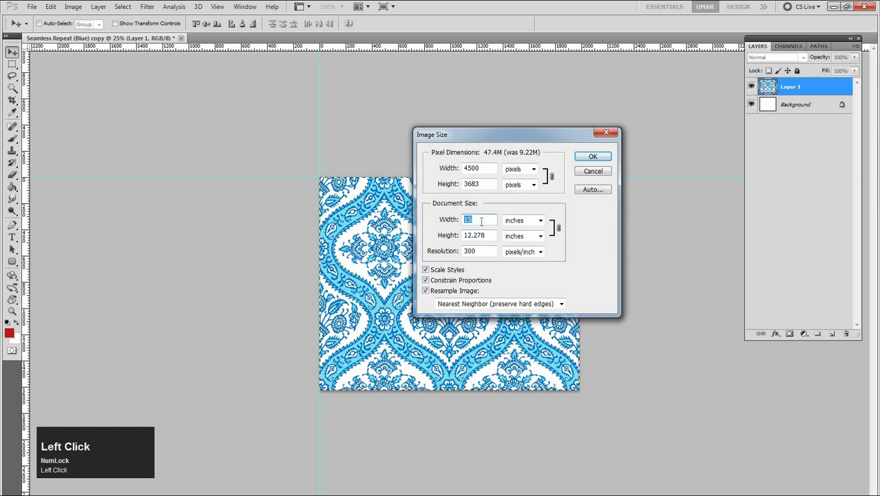
{"action": "left_click_drag", "start_coordinate": [485, 234], "coordinate": [456, 235]}
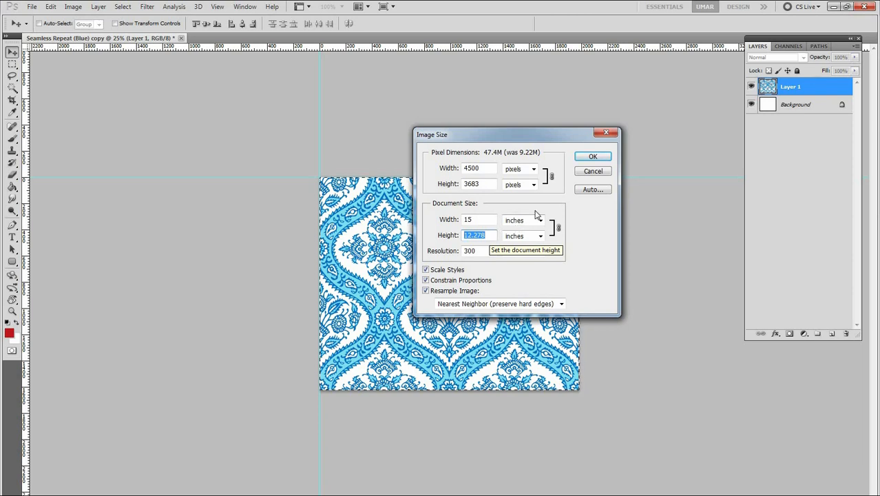
{"action": "left_click_drag", "start_coordinate": [494, 141], "coordinate": [549, 148]}
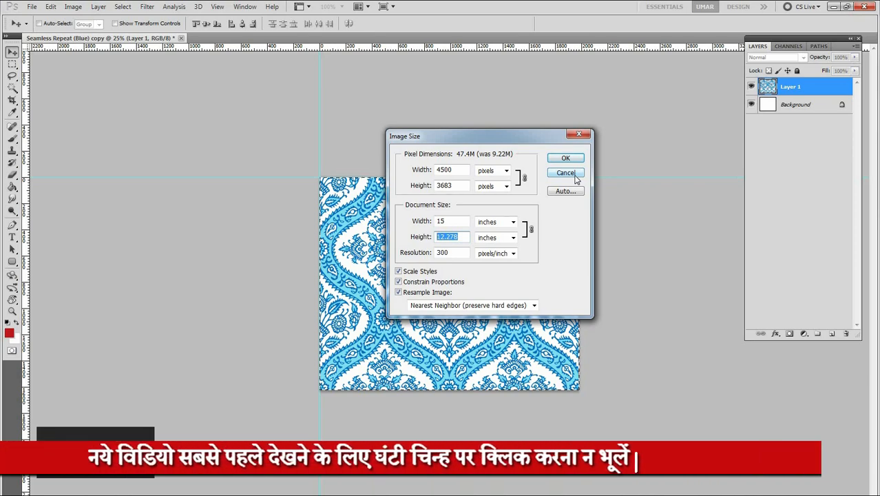
{"action": "left_click", "coordinate": [565, 173]}
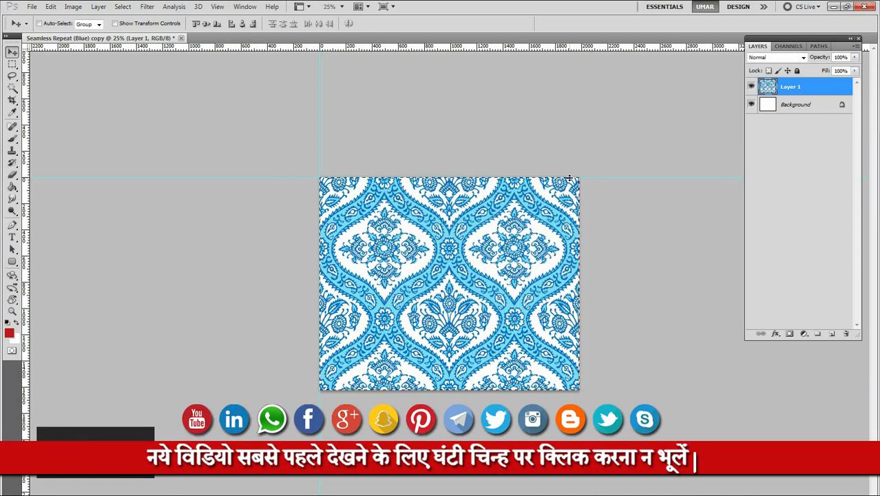
Try extending the canvas width to 12 inches with the centre anchor, and undo the change
{"action": "key", "text": "ctrl+alt+c"}
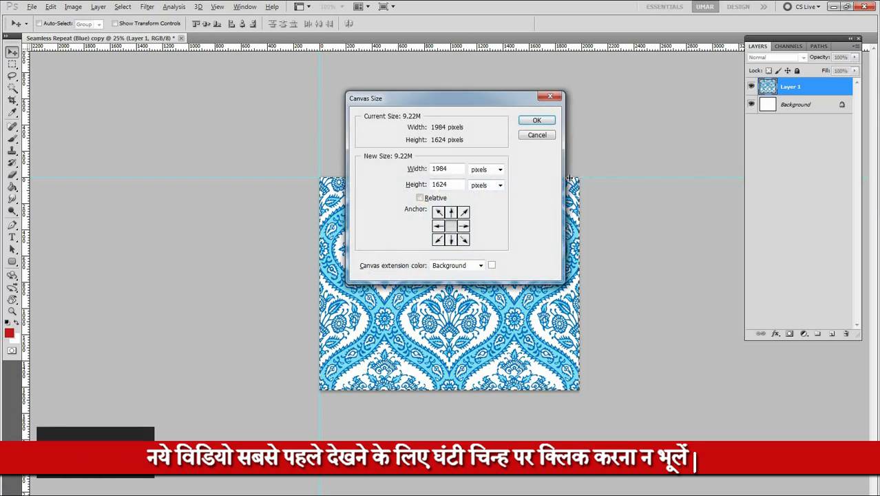
{"action": "left_click_drag", "start_coordinate": [452, 103], "coordinate": [431, 119]}
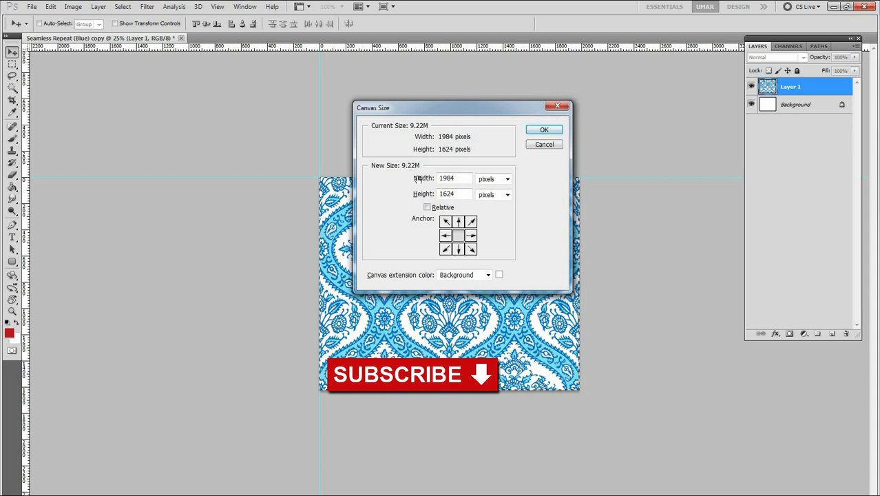
{"action": "left_click", "coordinate": [457, 178]}
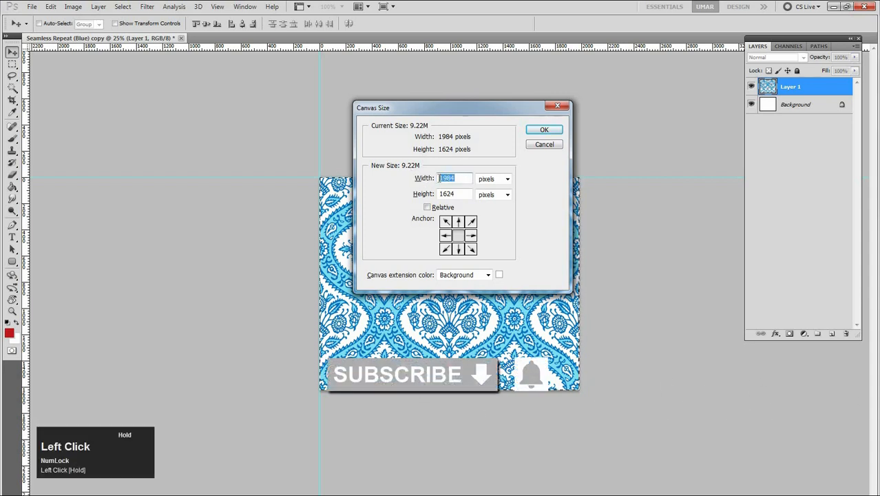
{"action": "left_click", "coordinate": [490, 181]}
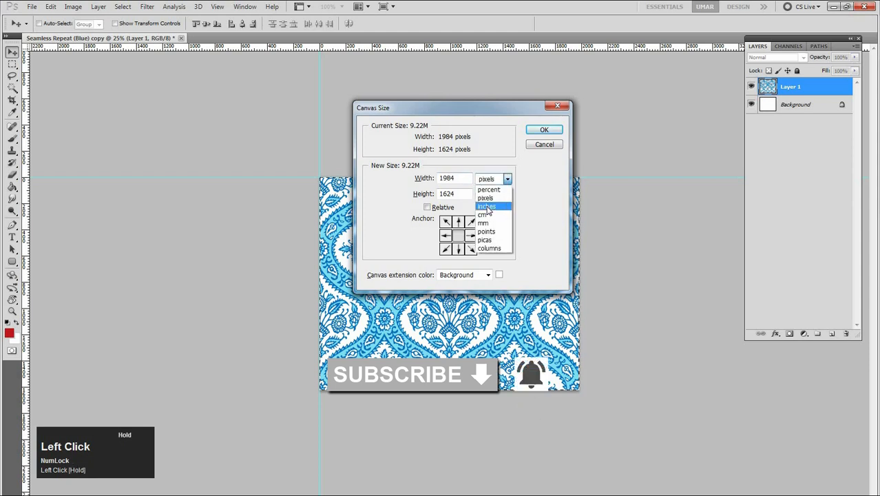
{"action": "left_click", "coordinate": [486, 206]}
{"action": "left_click_drag", "start_coordinate": [461, 179], "coordinate": [433, 179]}
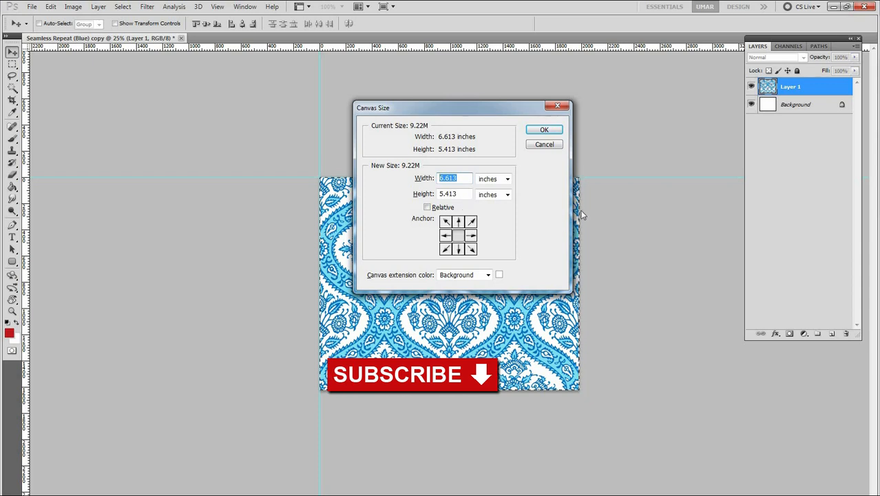
{"action": "type", "text": "12"}
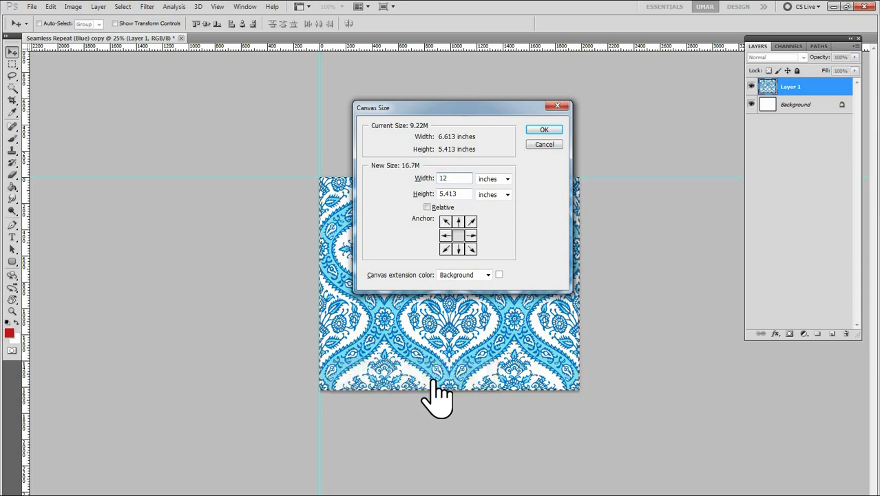
{"action": "left_click", "coordinate": [544, 130]}
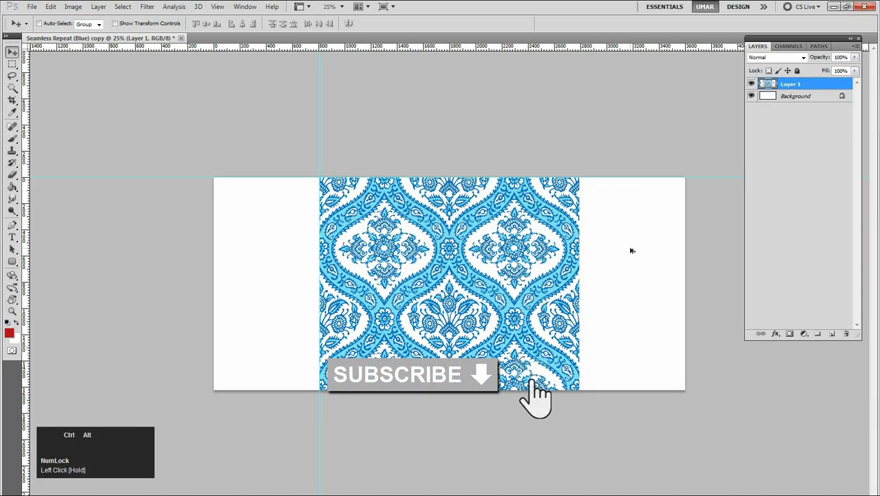
{"action": "key", "text": "ctrl+alt+z"}
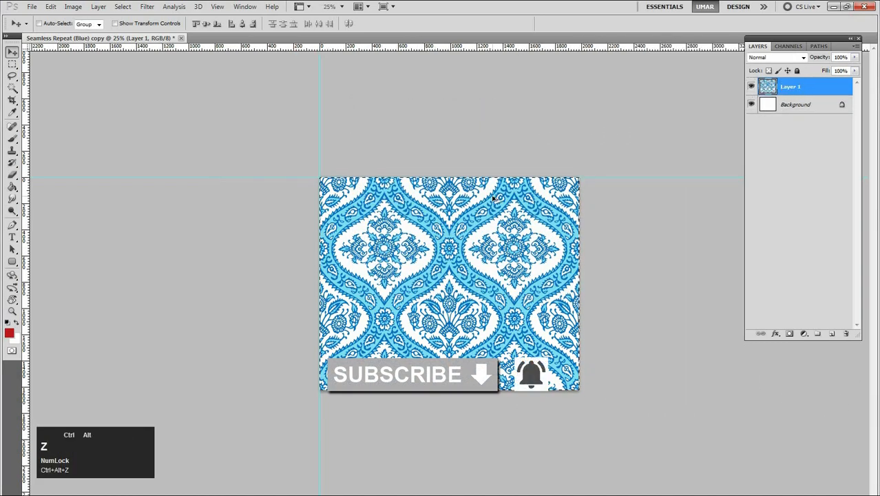
Try a canvas height of 2000 pixels while keeping the width, and undo the change
{"action": "key", "text": "ctrl+alt+c"}
{"action": "left_click_drag", "start_coordinate": [464, 194], "coordinate": [438, 194]}
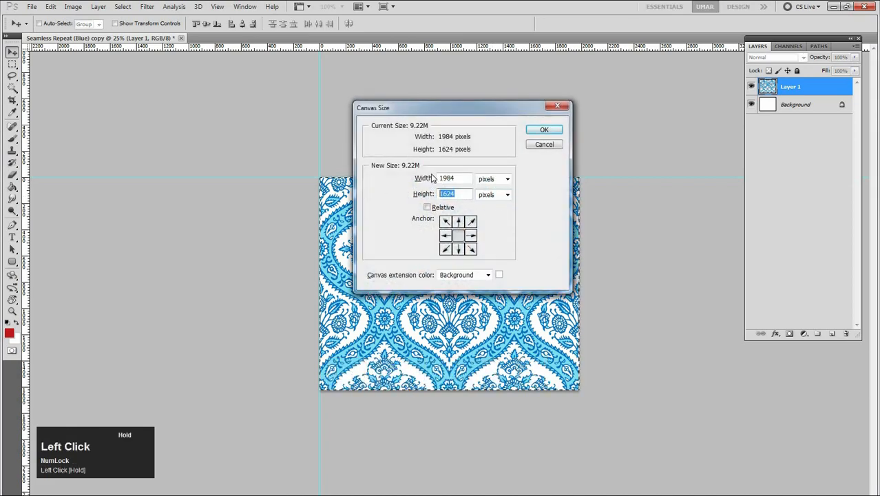
{"action": "type", "text": "1984"}
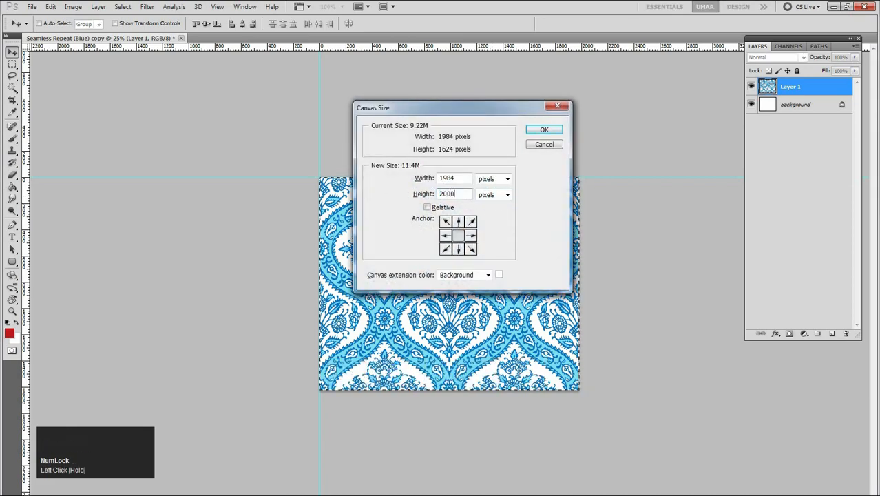
{"action": "key", "text": "Return"}
{"action": "key", "text": "ctrl+z"}
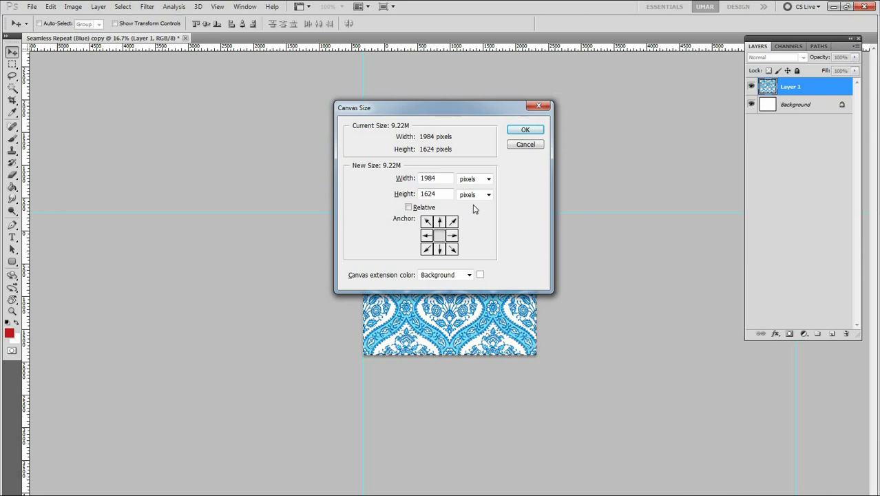
Try enlarging the canvas to 10 by 10 inches with the lower-left corner anchor, and undo the change
{"action": "left_click", "coordinate": [475, 181]}
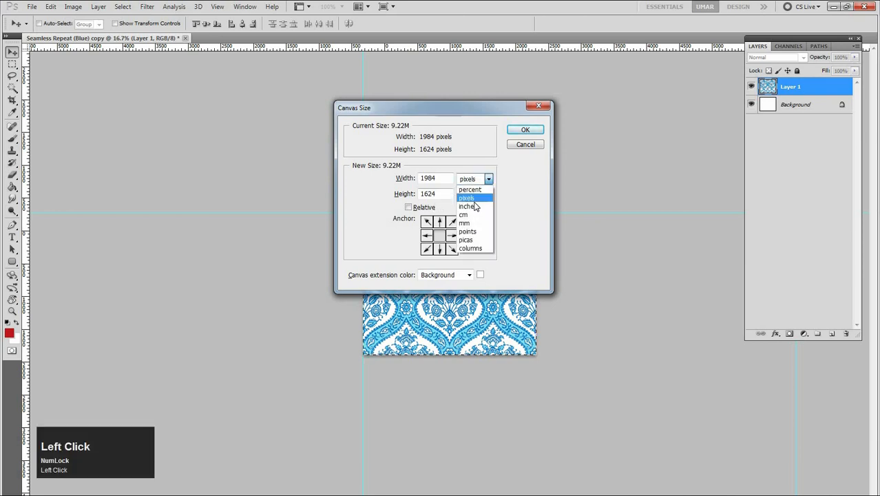
{"action": "left_click", "coordinate": [475, 207]}
{"action": "left_click_drag", "start_coordinate": [443, 178], "coordinate": [399, 181]}
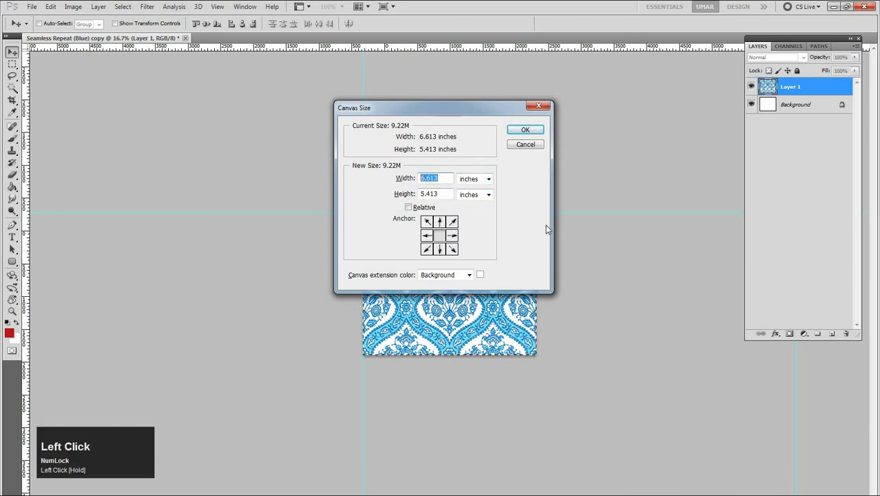
{"action": "type", "text": "10"}
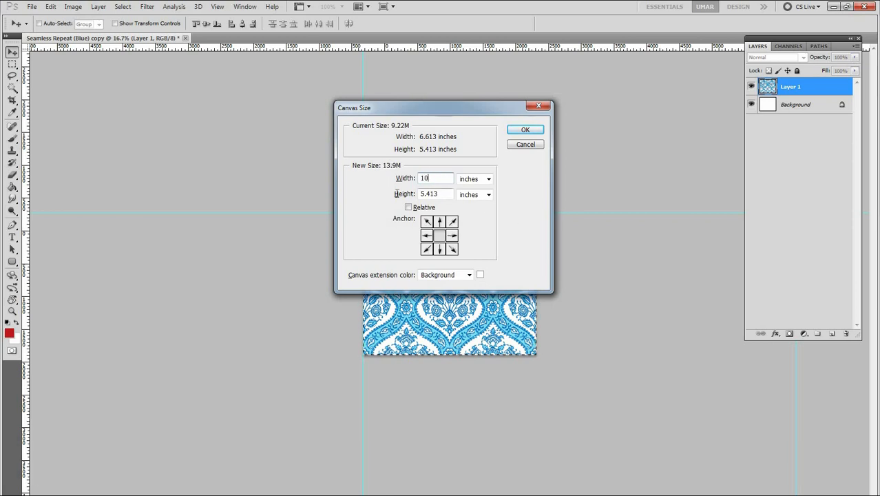
{"action": "left_click", "coordinate": [397, 195]}
{"action": "type", "text": "10"}
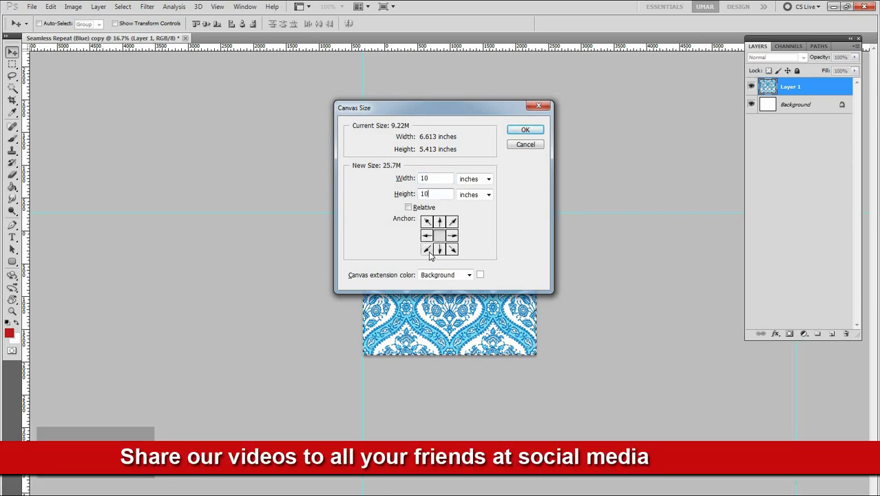
{"action": "left_click", "coordinate": [426, 249]}
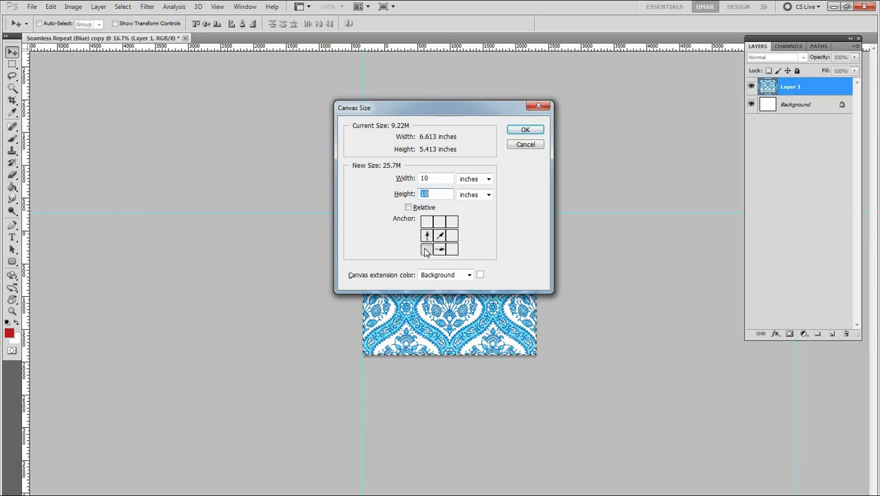
{"action": "left_click", "coordinate": [426, 250]}
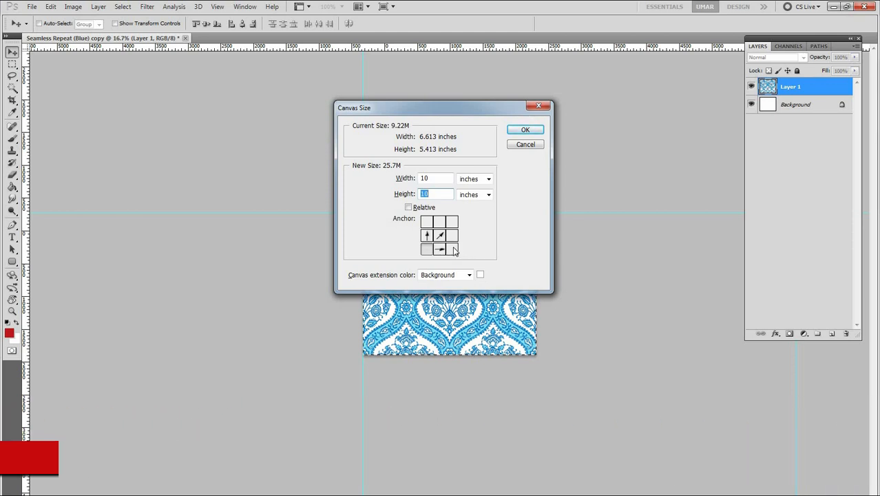
{"action": "left_click", "coordinate": [530, 131]}
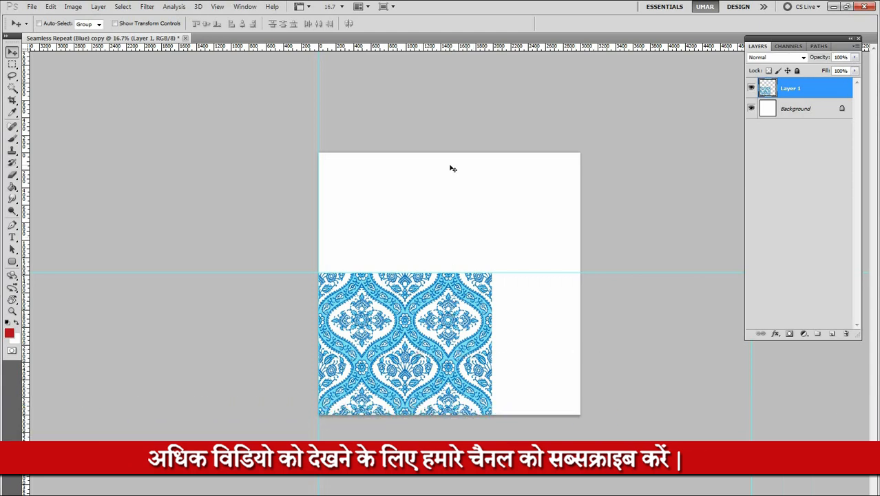
{"action": "key", "text": "ctrl+alt+z"}
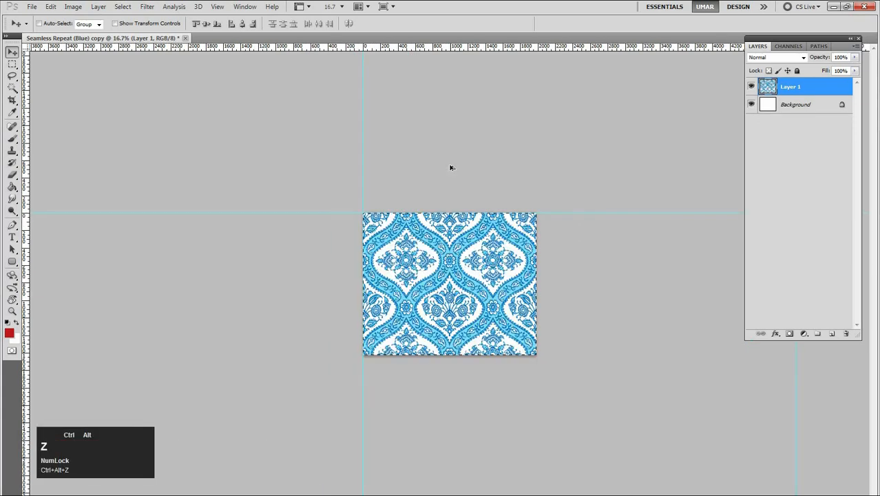
Try enlarging the canvas to 10 by 10 inches with the middle-right anchor, and undo the change
{"action": "key", "text": "ctrl+alt+c"}
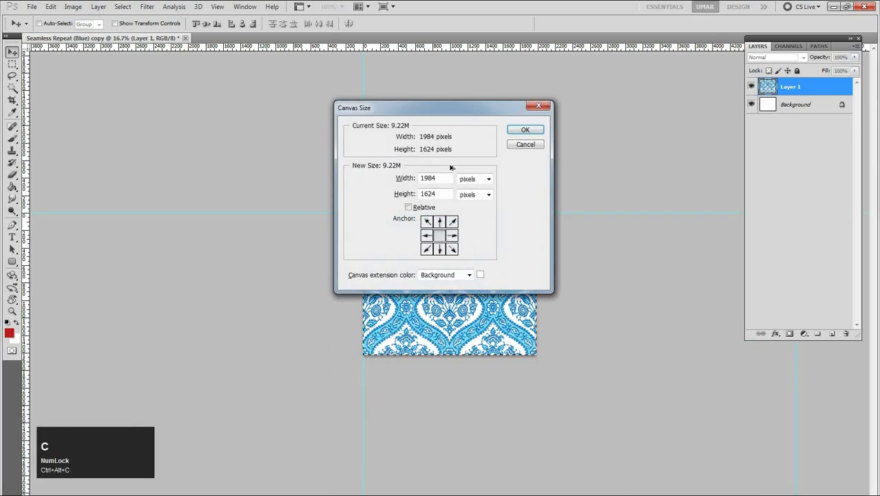
{"action": "left_click", "coordinate": [452, 236]}
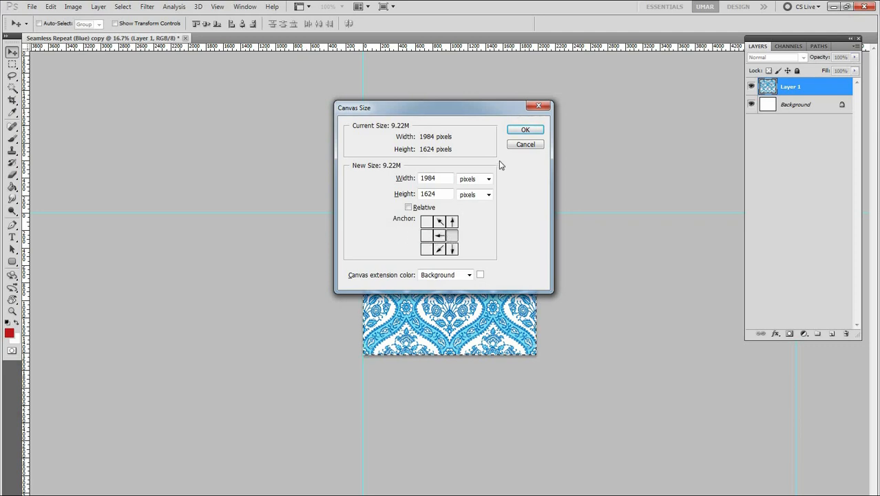
{"action": "double_click", "coordinate": [443, 178]}
{"action": "left_click", "coordinate": [488, 178]}
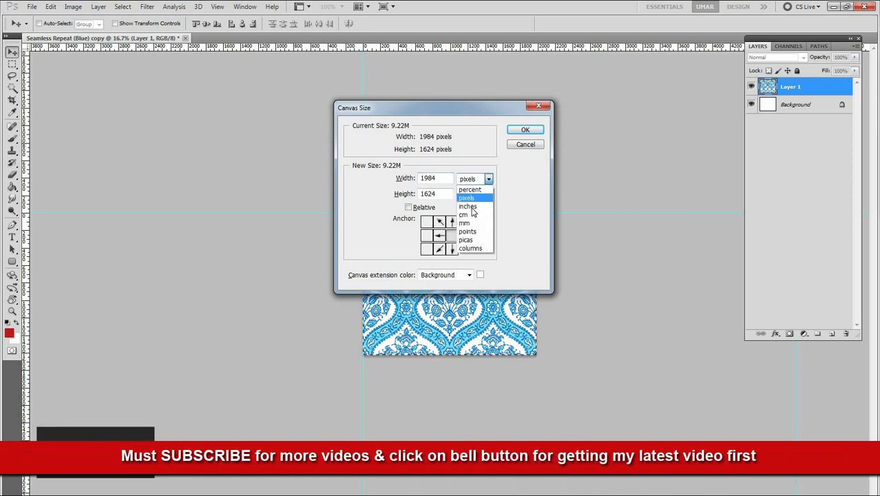
{"action": "left_click", "coordinate": [474, 205]}
{"action": "left_click_drag", "start_coordinate": [440, 177], "coordinate": [318, 183]}
{"action": "type", "text": "10"}
{"action": "key", "text": "Tab"}
{"action": "key", "text": "Tab"}
{"action": "type", "text": "10"}
{"action": "key", "text": "Return"}
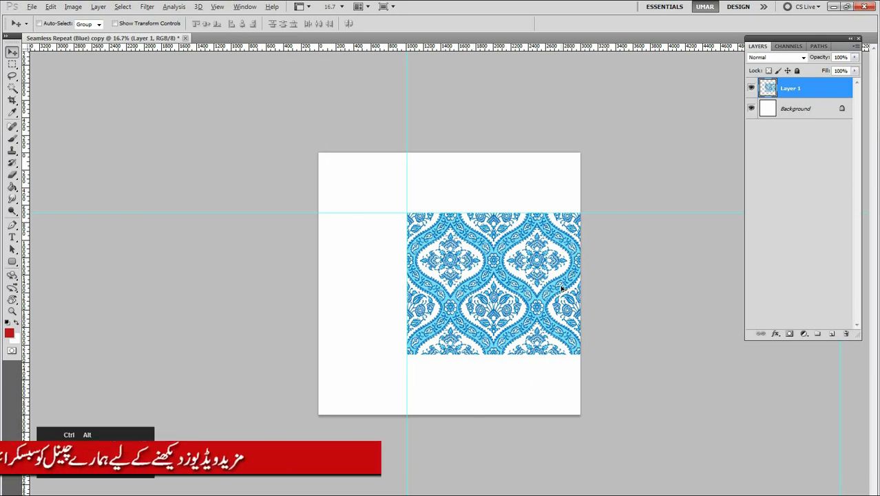
{"action": "key", "text": "ctrl+alt+z"}
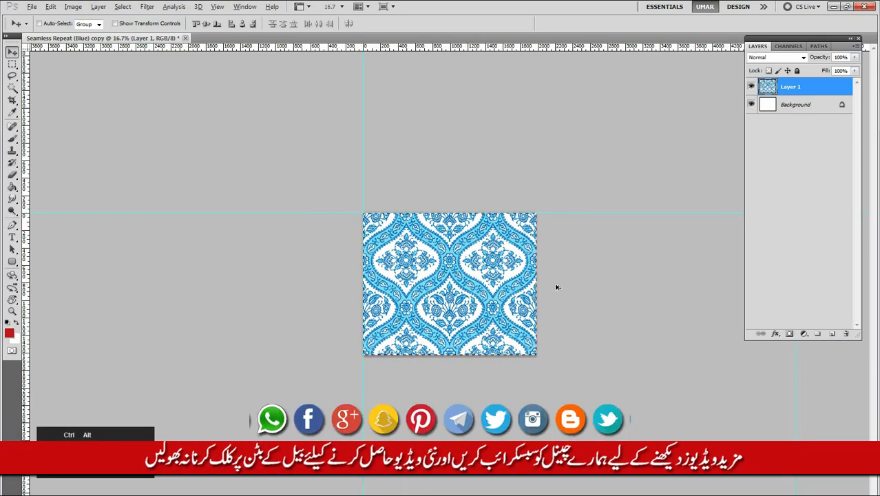
{"action": "key", "text": "ctrl+alt+c"}
{"action": "left_click_drag", "start_coordinate": [460, 113], "coordinate": [404, 115]}
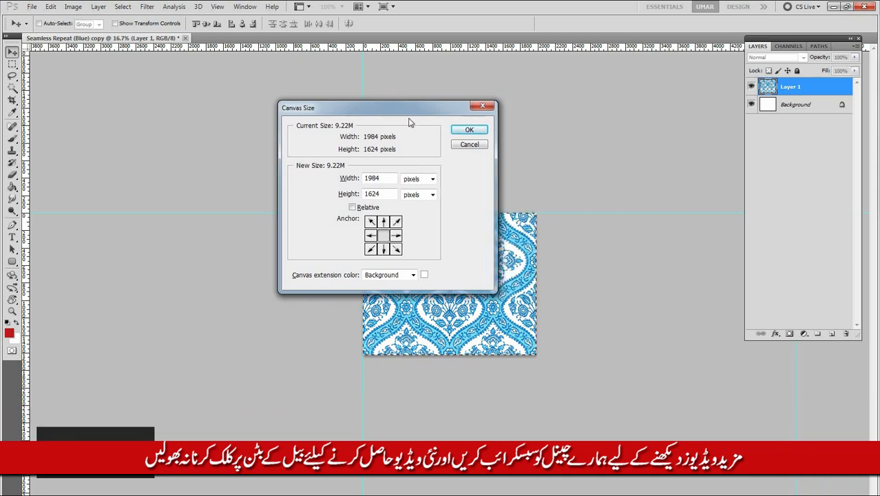
{"action": "left_click", "coordinate": [467, 146]}
{"action": "left_click", "coordinate": [486, 254], "text": "ctrl"}
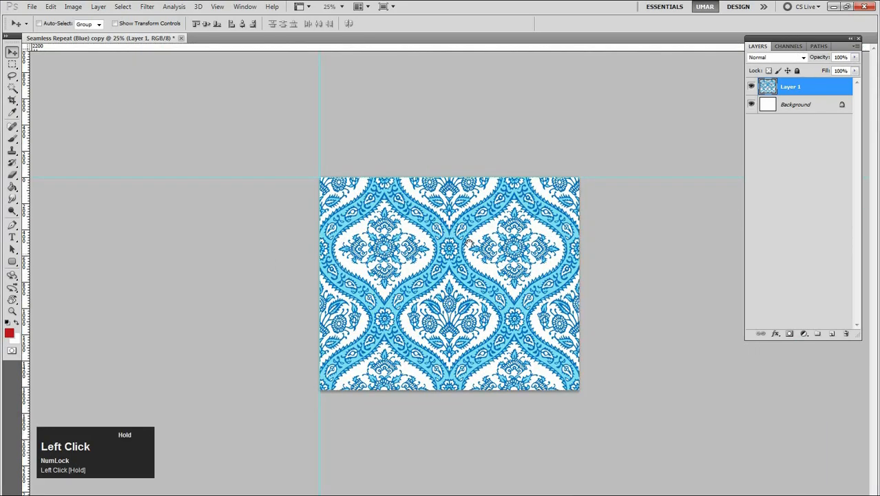